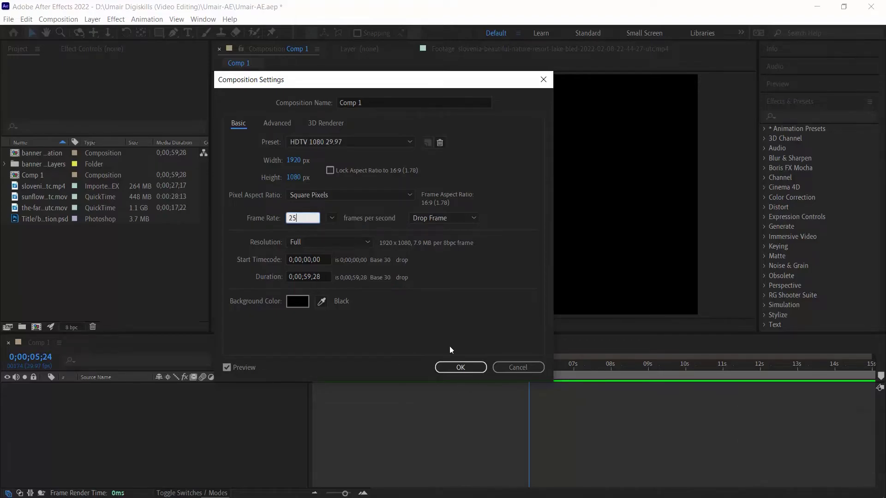
Set Comp 1's duration to 0:01:00:01 and apply the composition settings
left_click(310, 279)
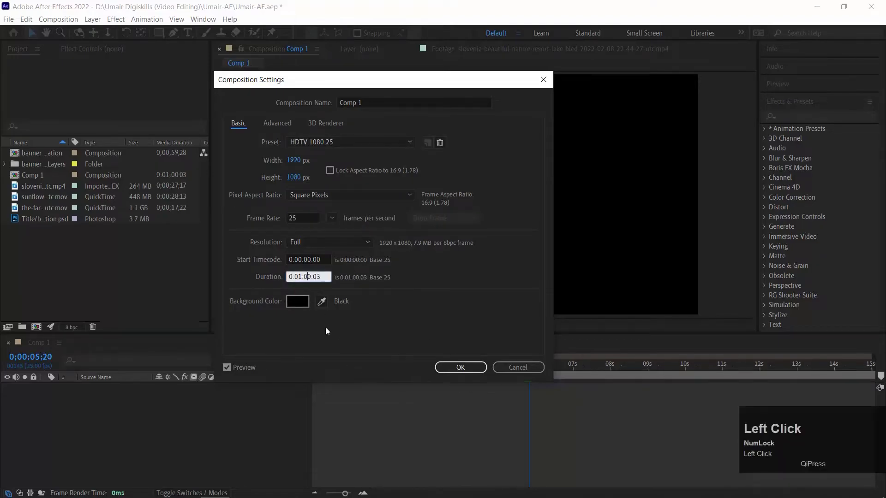
left_click_drag(294, 276, 299, 276)
left_click(331, 279)
key("BackSpace")
type("1")
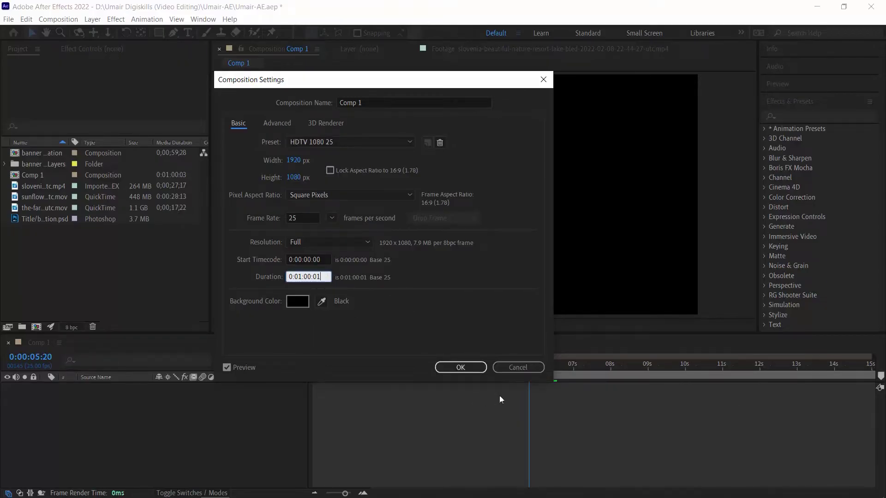
left_click(460, 368)
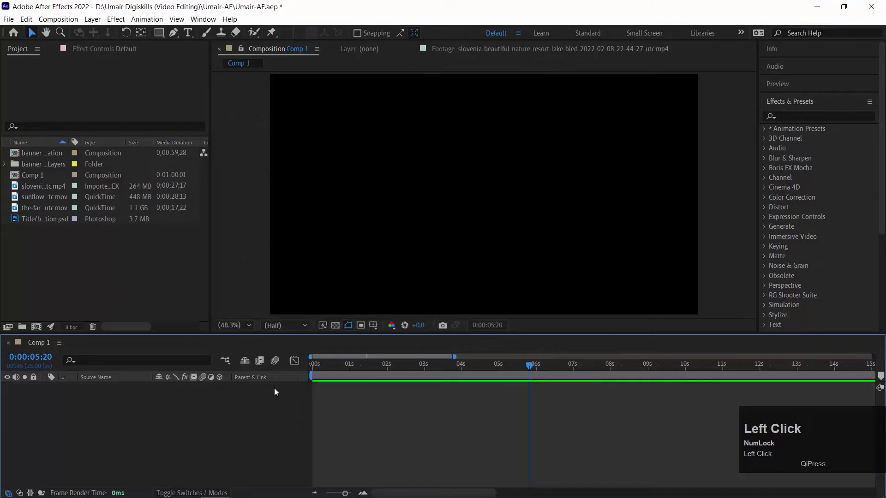
Import the farmer-examining-wheat-ears clip from the Stock videos folder and add it to the Comp 1 timeline
double_click(64, 261)
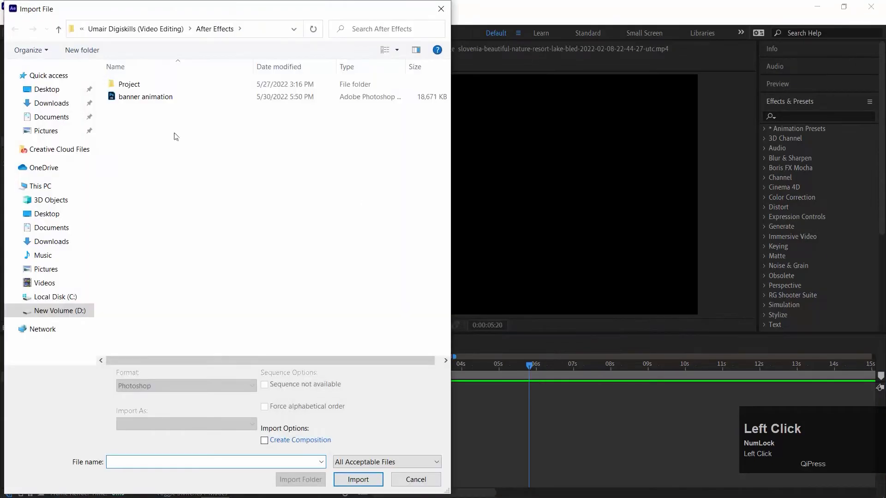
key("alt+Up")
double_click(148, 171)
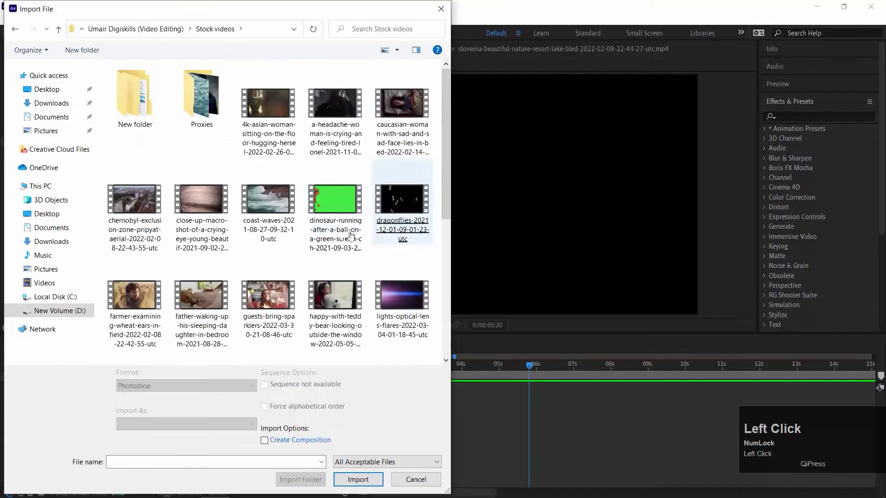
double_click(136, 270)
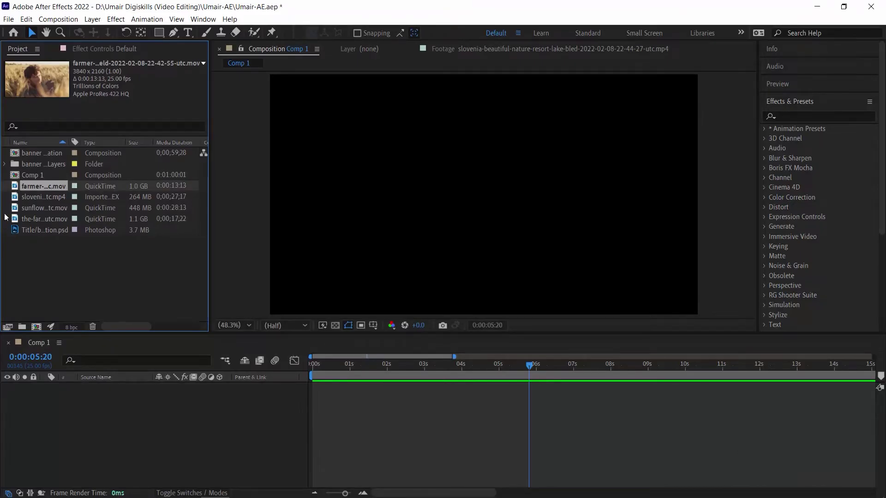
left_click_drag(12, 192, 64, 390)
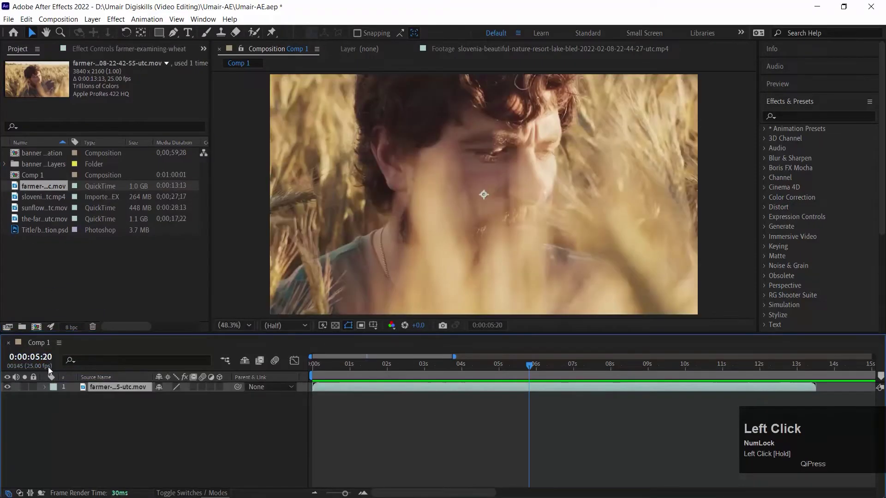
Set the farmer clip layer's Scale to 50% in Comp 1
left_click(248, 324)
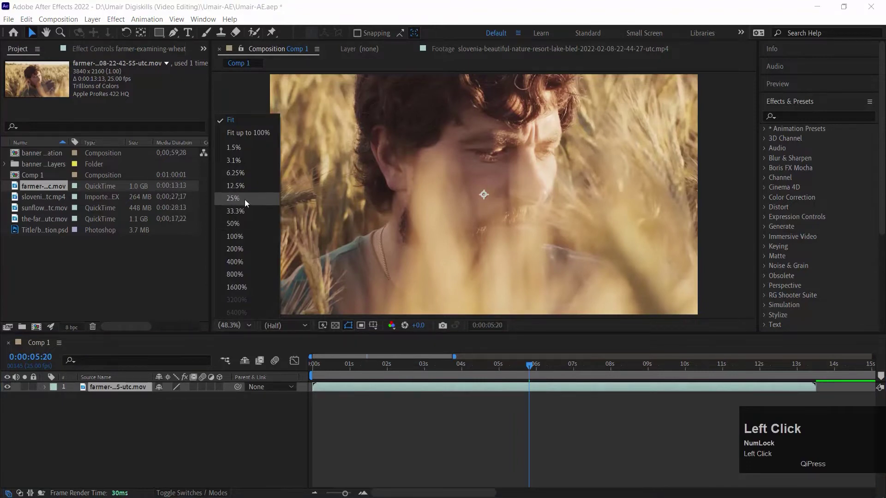
left_click(244, 198)
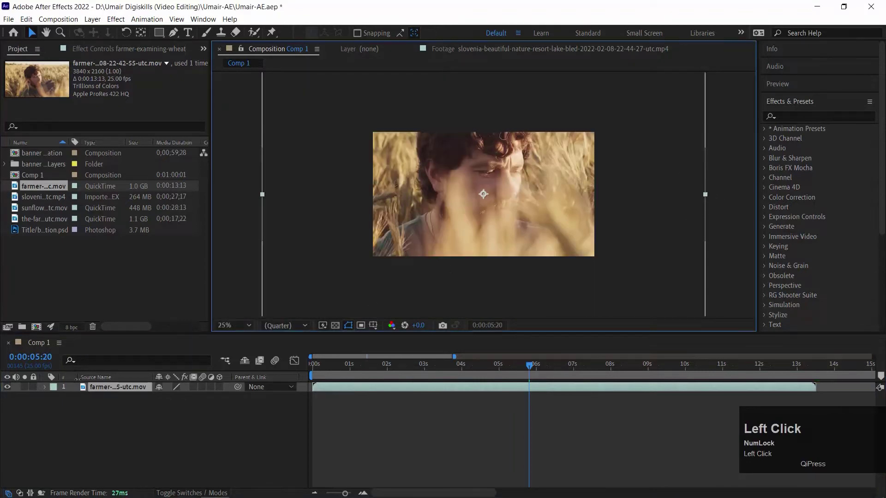
left_click(44, 386)
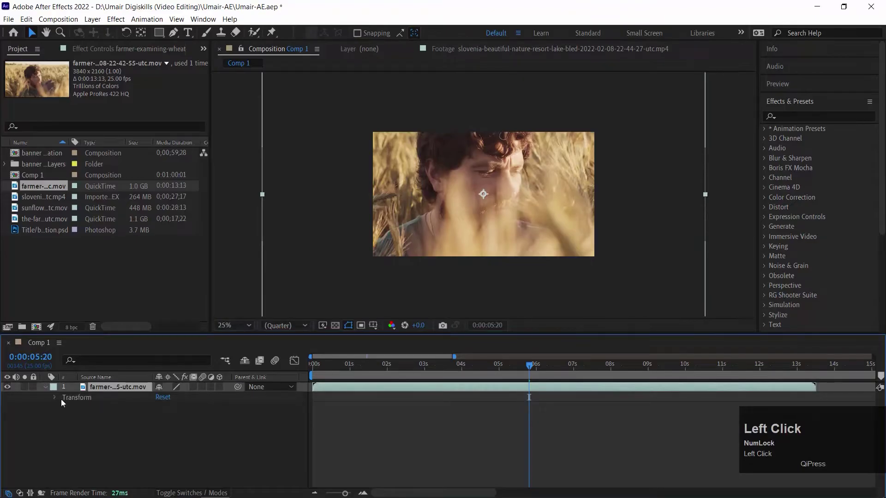
left_click(54, 397)
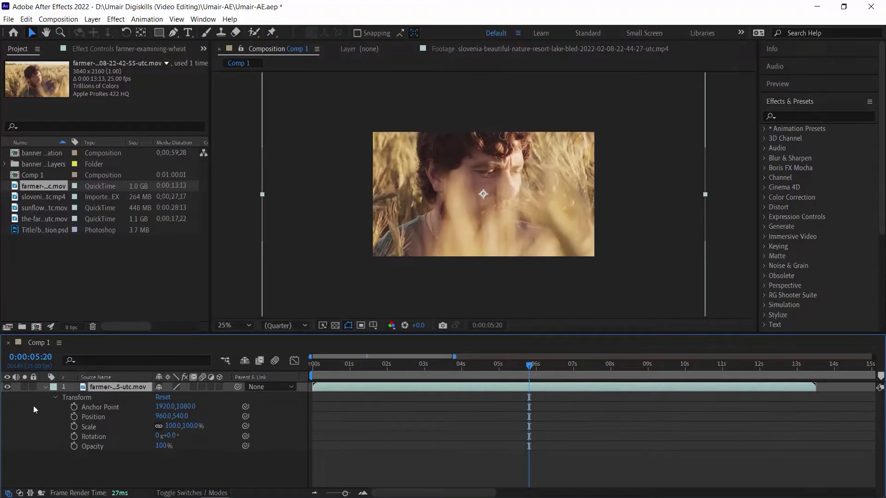
left_click(43, 388)
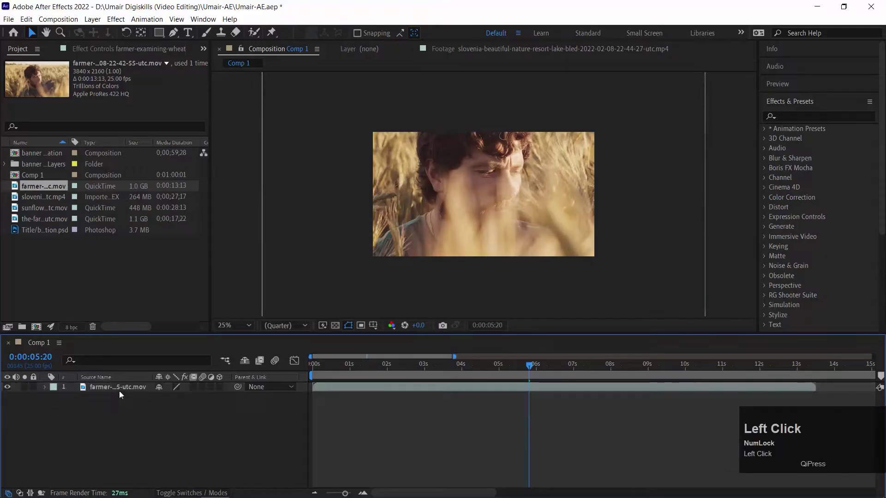
key("s")
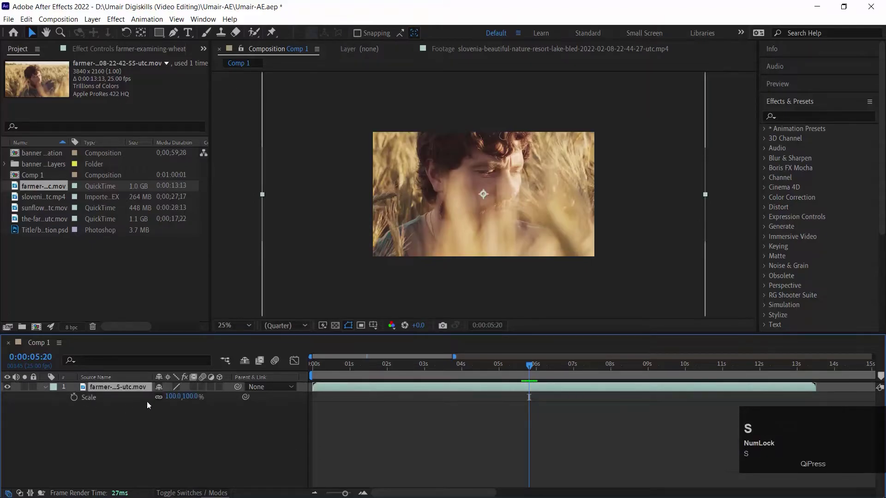
left_click(173, 397)
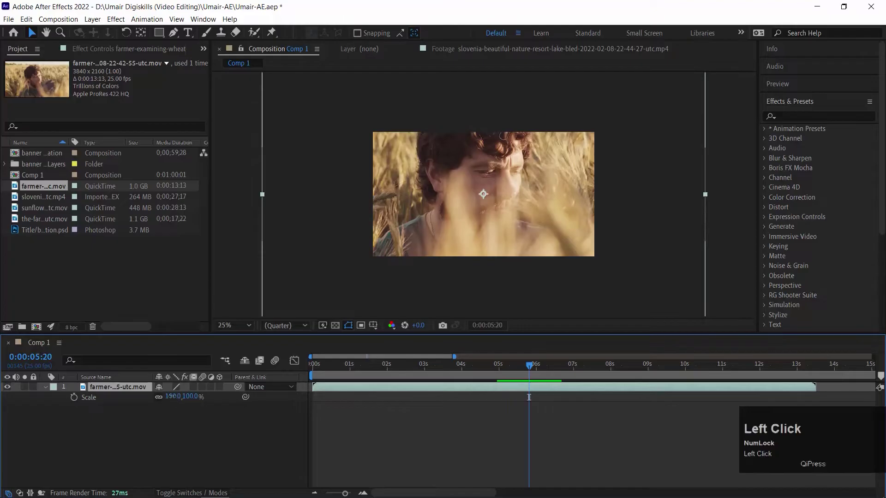
type("50")
key("Return")
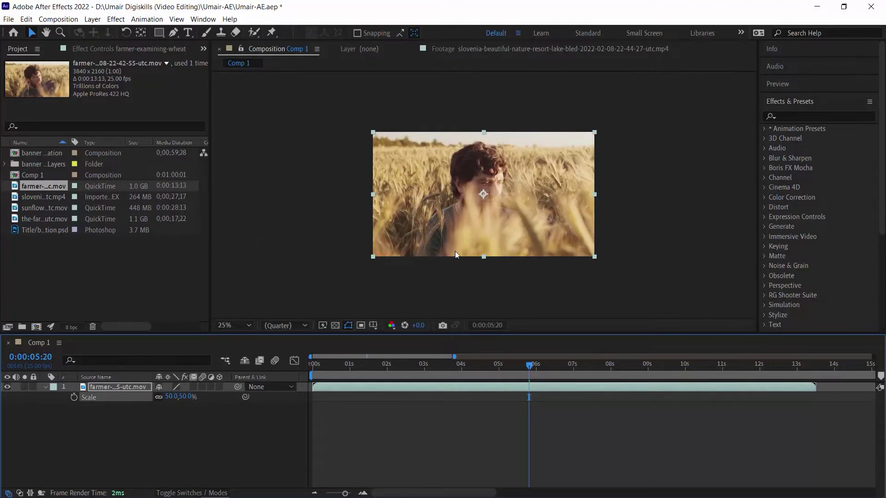
Fit the composition preview to the viewer and move the current time to 0:00:00:00
left_click(244, 325)
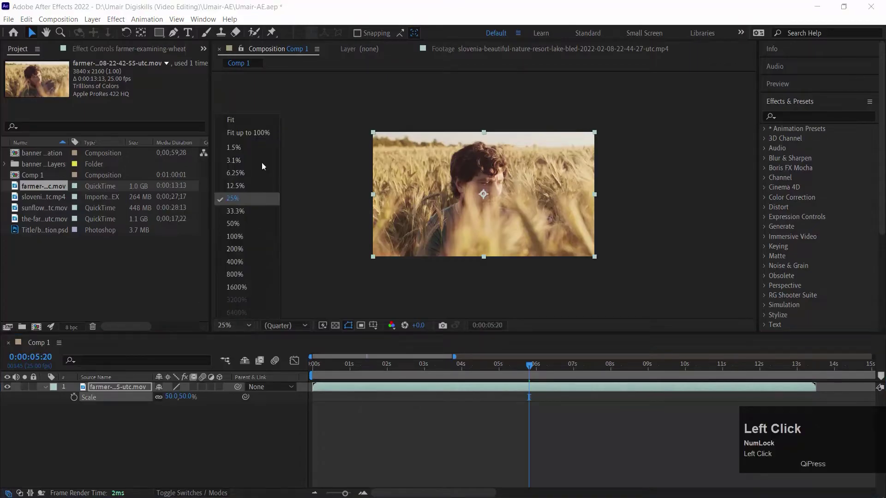
left_click(258, 124)
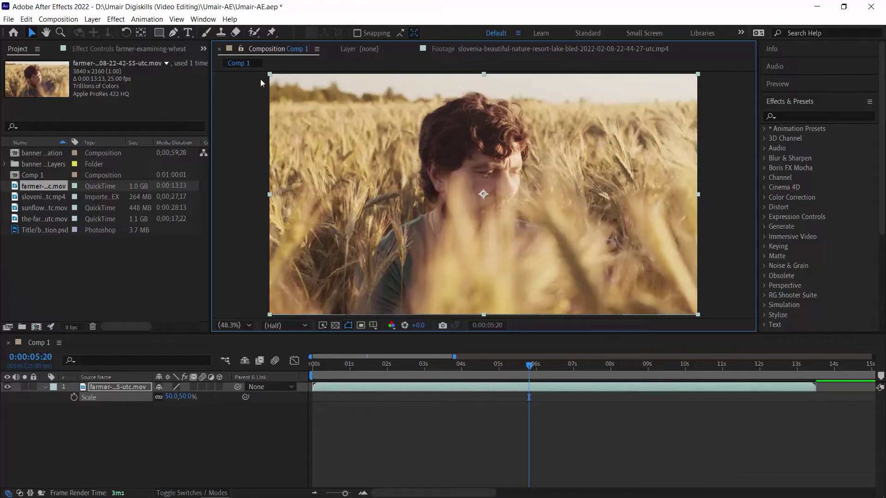
left_click_drag(372, 364, 274, 361)
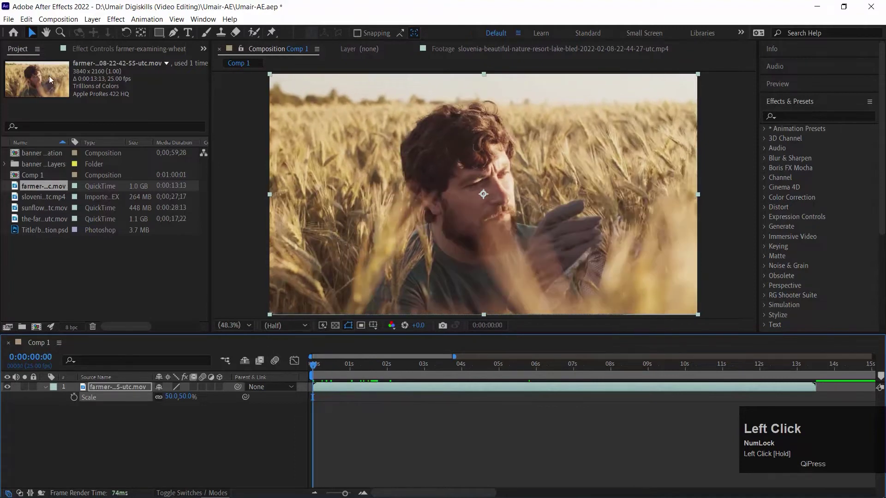
right_click(83, 387)
mouse_move(139, 248)
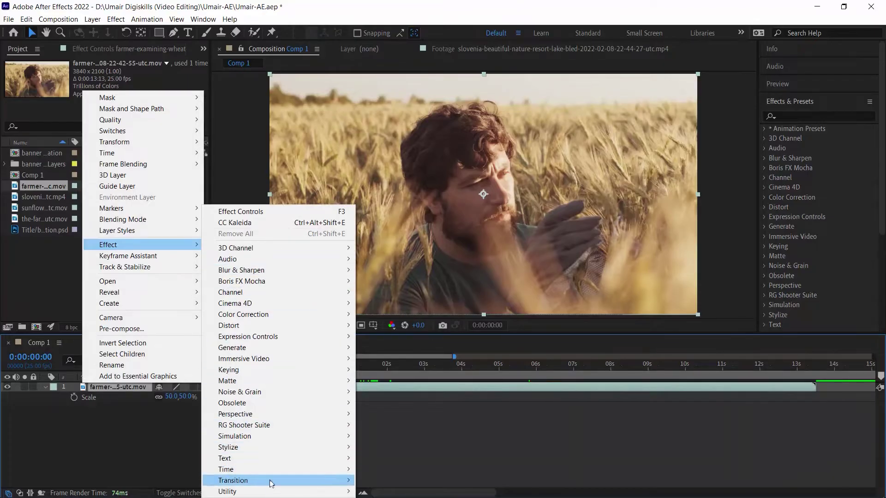
left_click(618, 218)
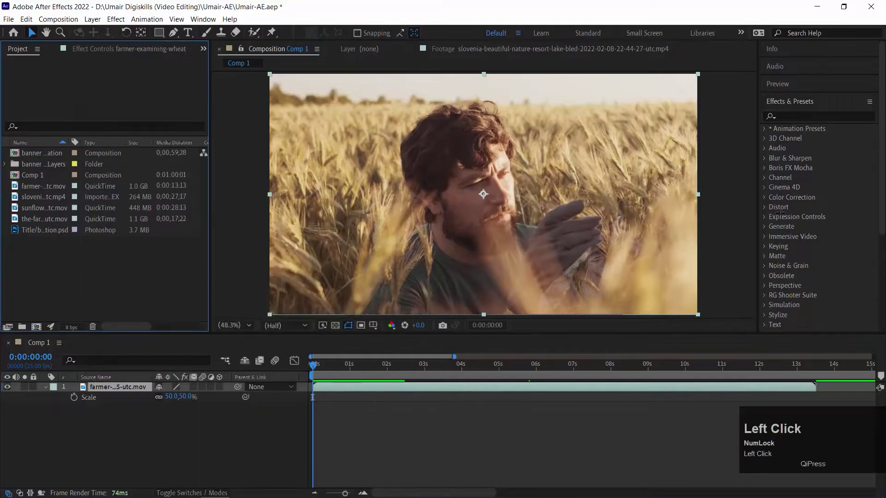
Close the Effects & Presets panel and reopen it in the workspace
left_click(844, 102)
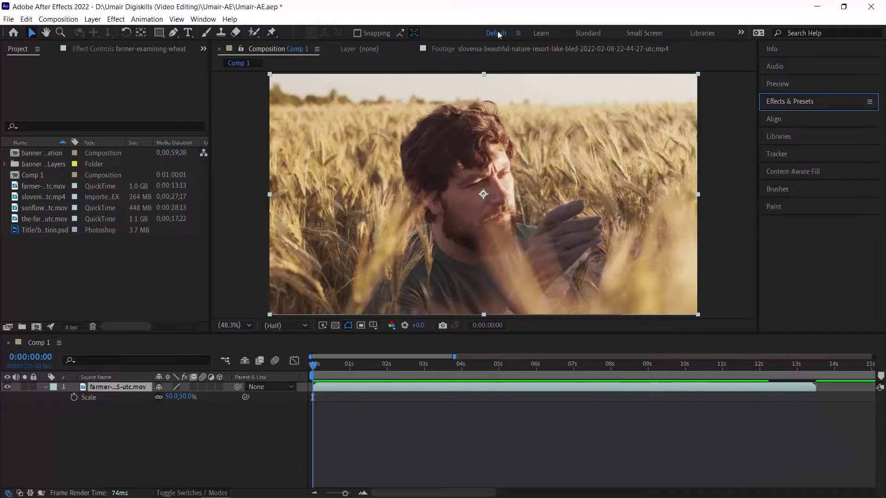
key("ctrl+s")
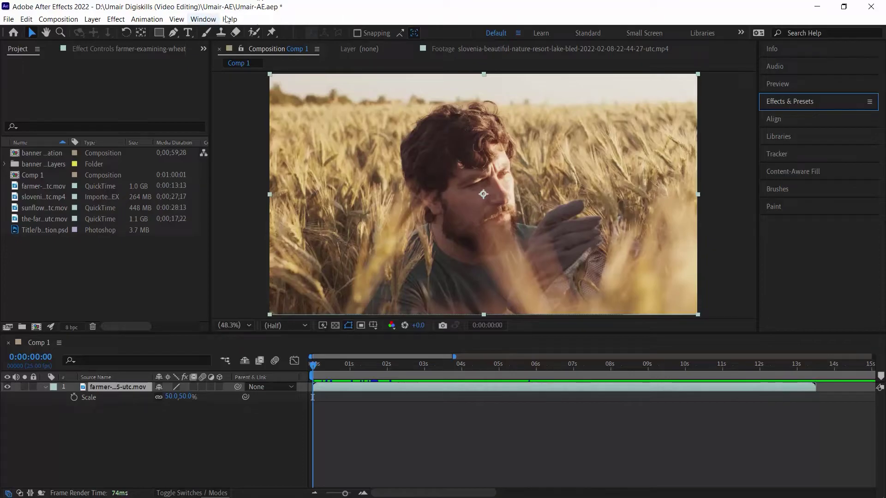
left_click(869, 101)
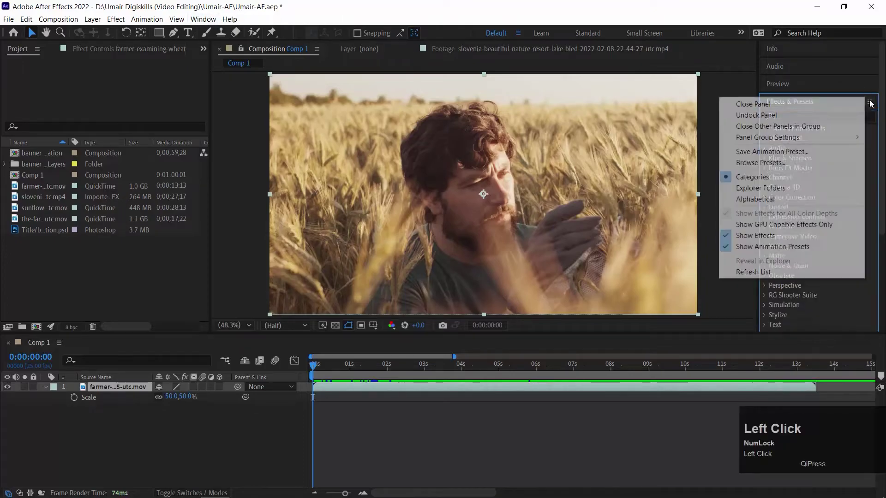
left_click(804, 106)
left_click(203, 19)
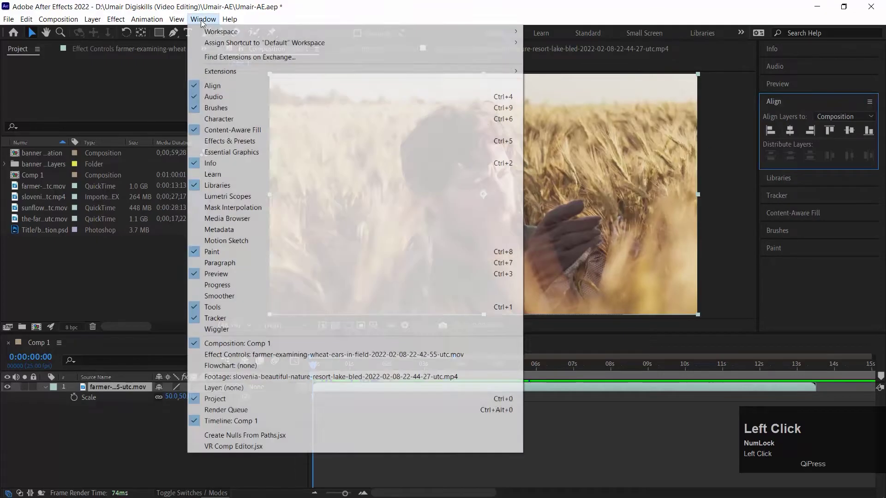
left_click(252, 142)
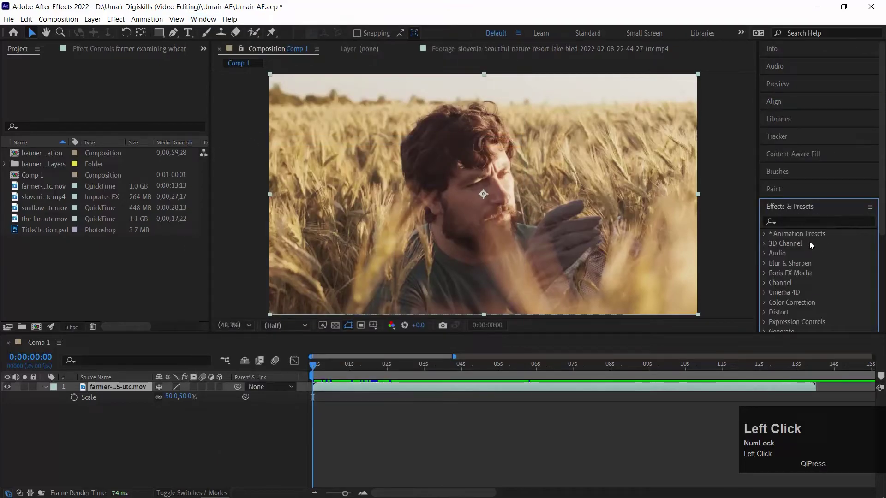
Search the effects and presets for "blur", look through the matching effects, and clear the search
left_click(795, 221)
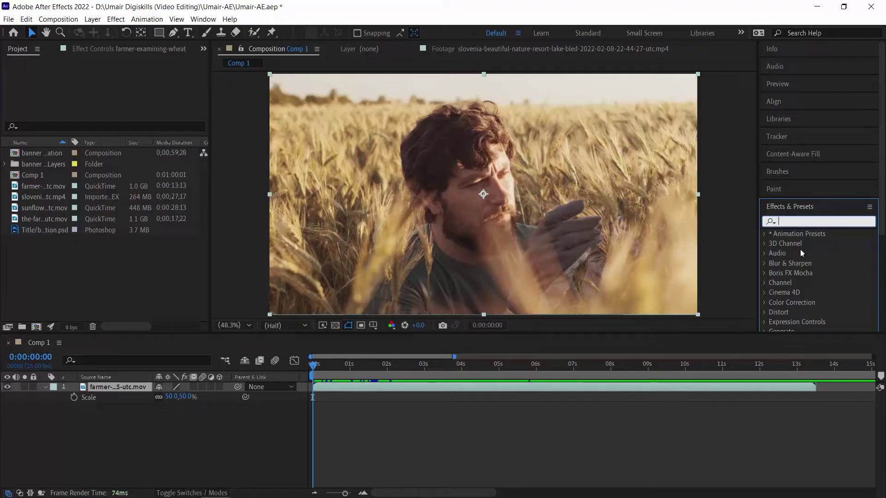
scroll(801, 267, "down", 4)
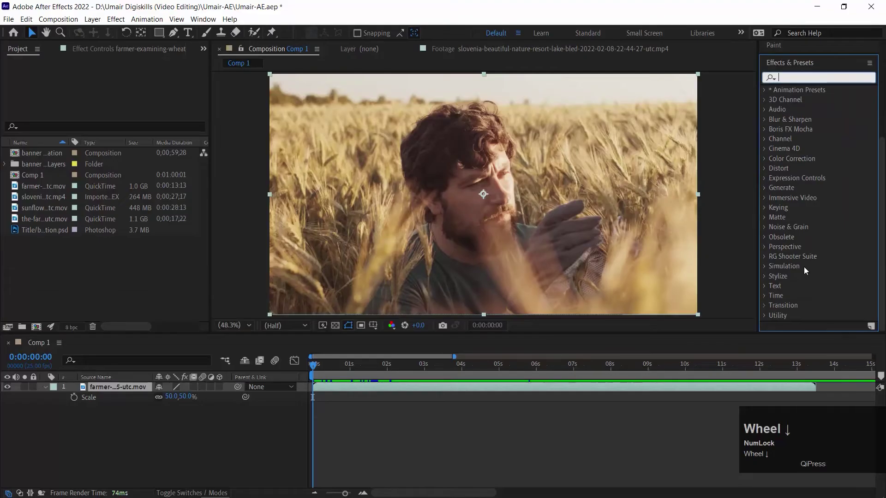
scroll(789, 185, "up", 4)
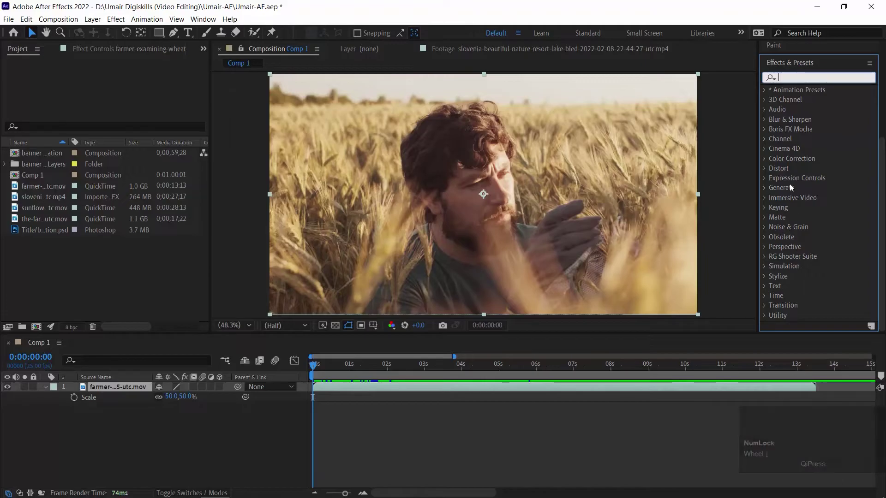
left_click(796, 218)
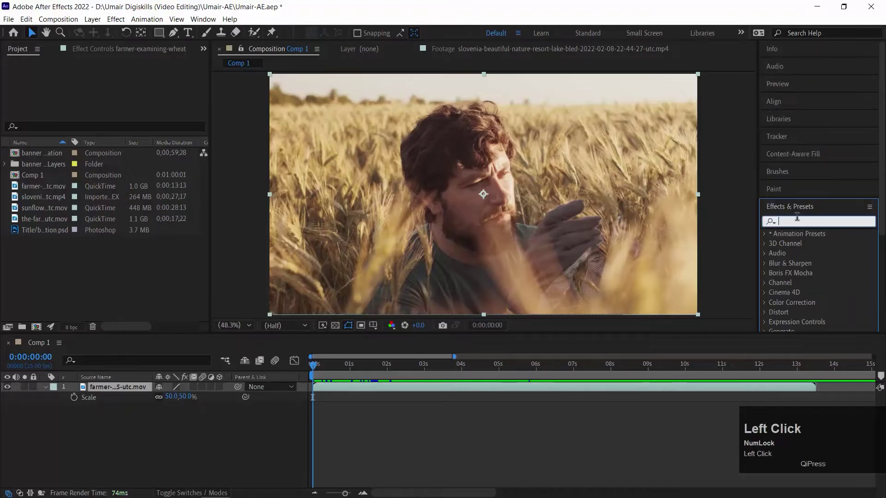
type("blur")
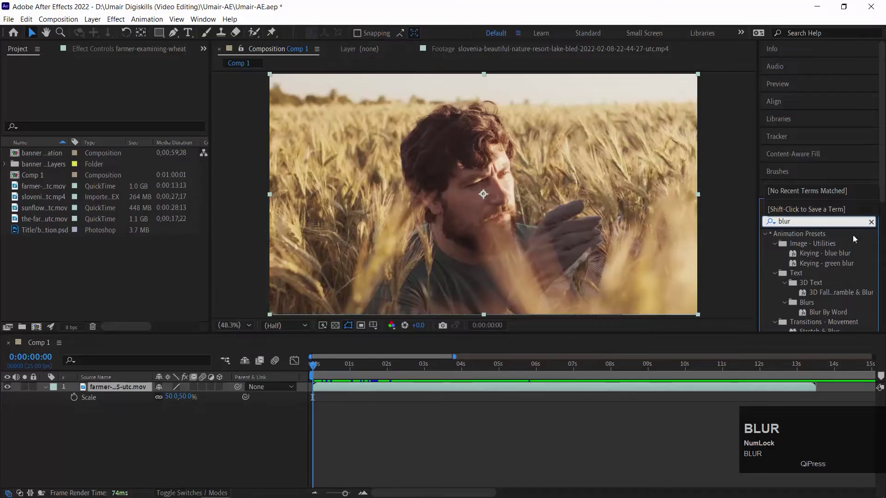
scroll(829, 257, "down", 5)
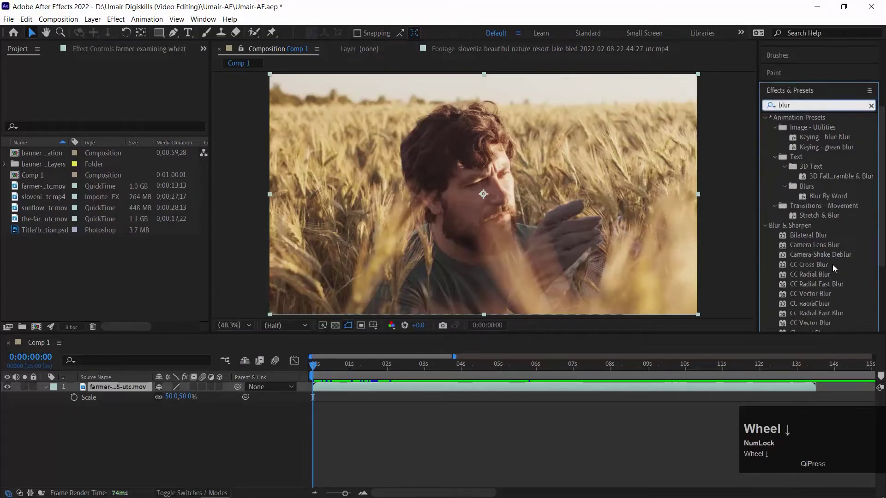
scroll(814, 245, "down", 3)
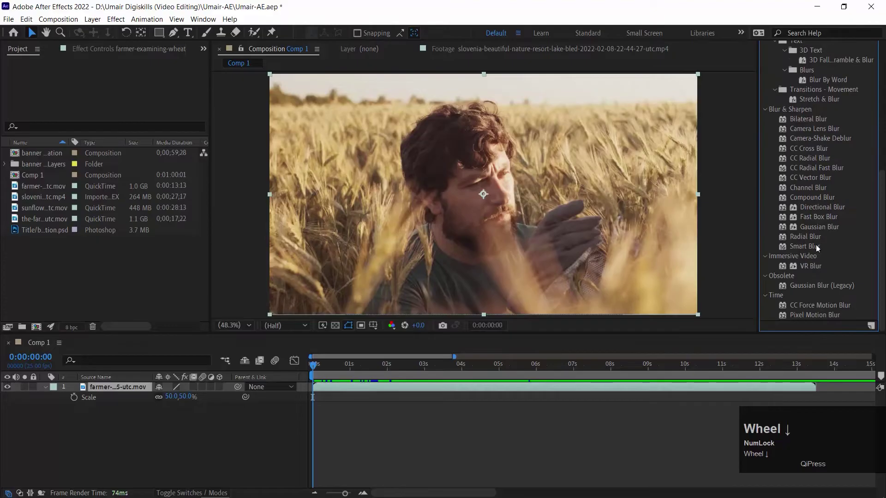
scroll(876, 217, "up", 5)
left_click(871, 222)
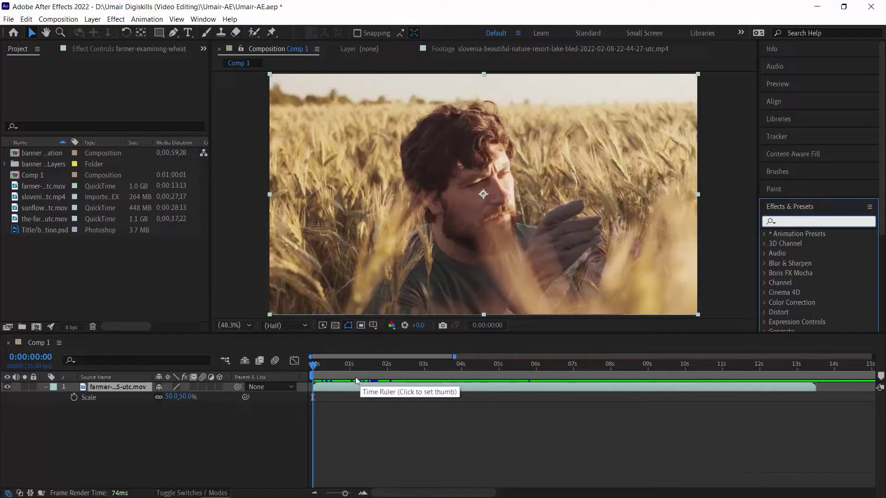
Look through the effect categories available for the farmer clip layer and in the Effects & Presets list
left_click(115, 20)
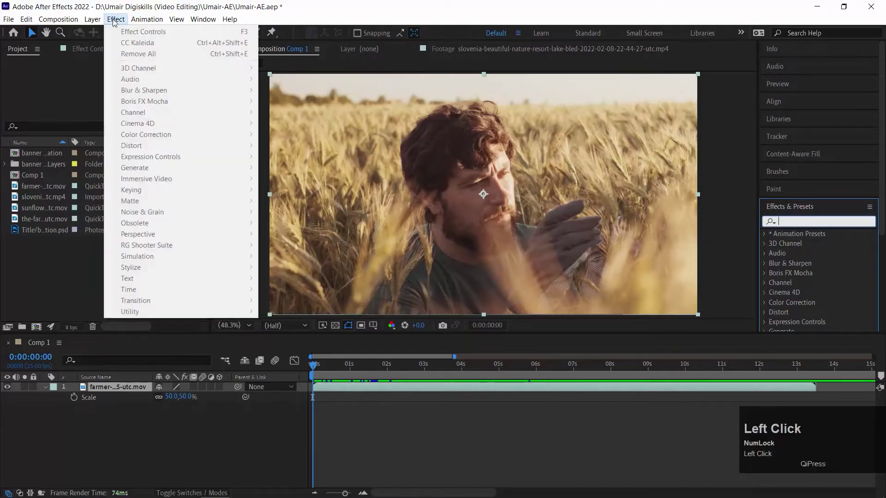
left_click(109, 385)
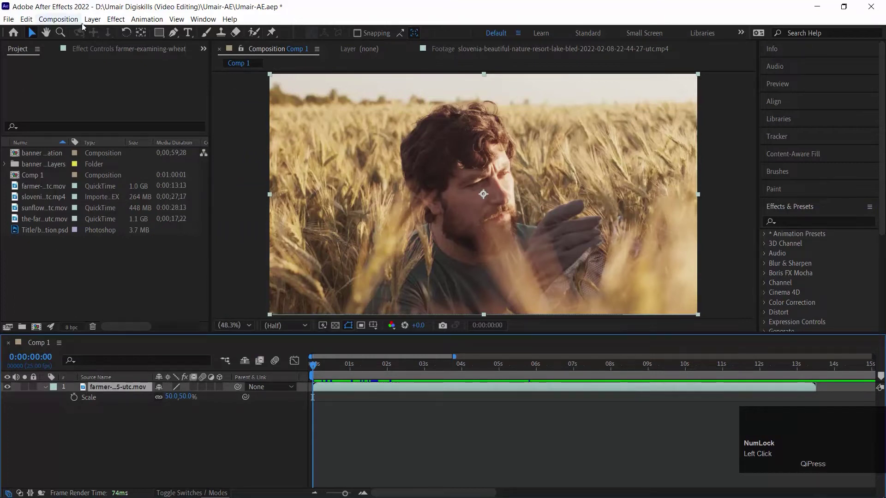
left_click(116, 24)
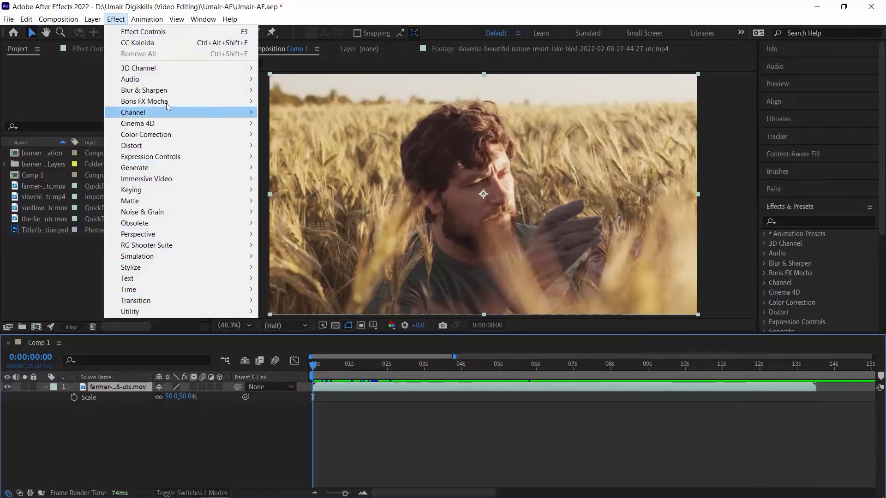
mouse_move(167, 84)
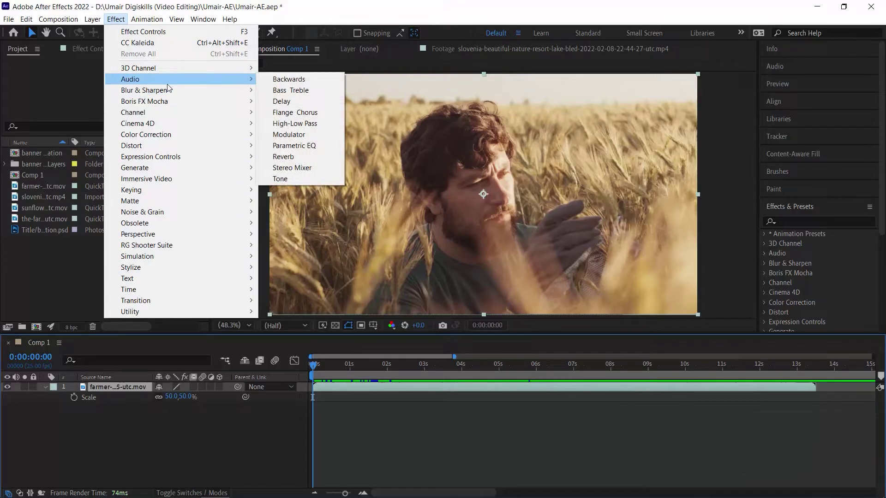
left_click(234, 425)
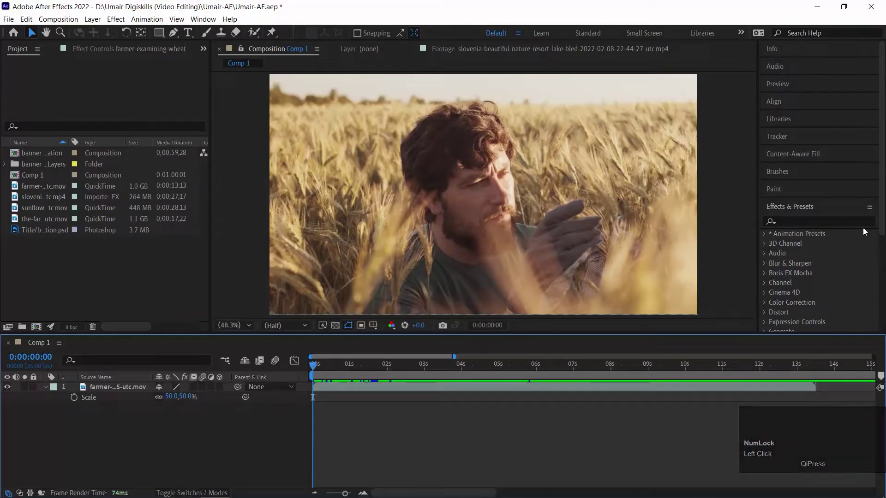
left_click_drag(882, 218, 881, 266)
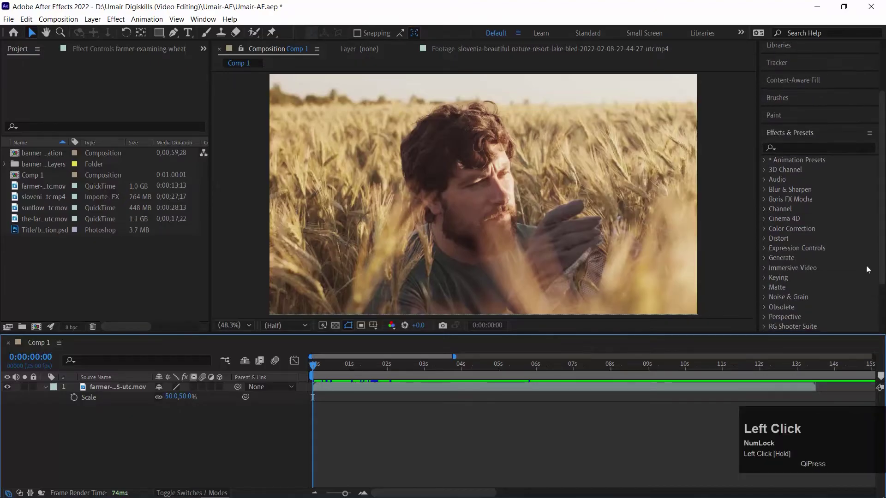
Apply the CC Cross Blur effect from the Blur & Sharpen category to the farmer clip layer
left_click(84, 389)
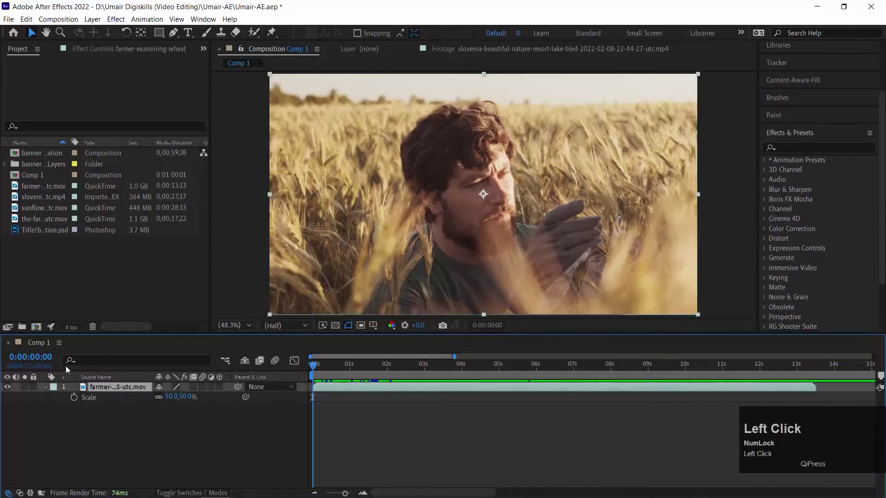
left_click(116, 19)
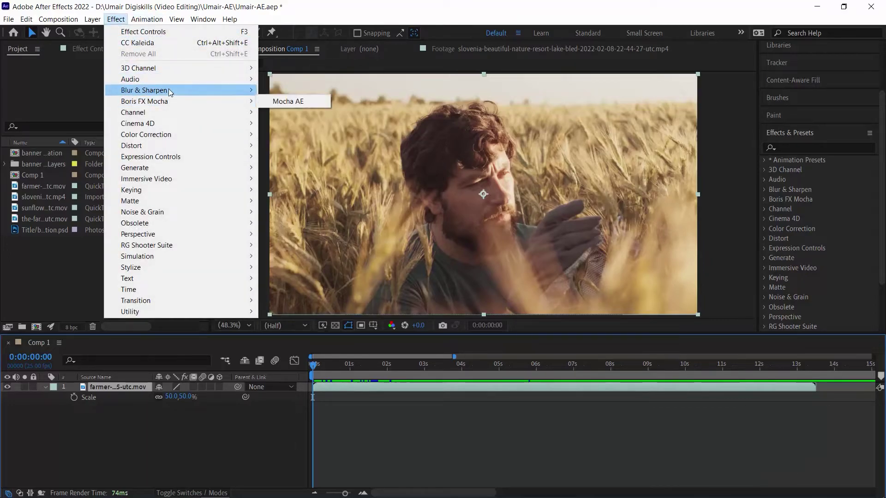
mouse_move(170, 93)
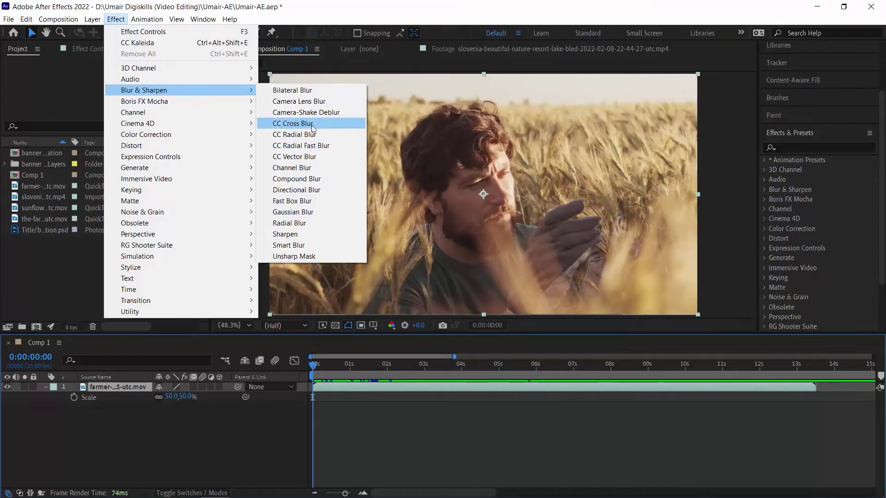
left_click(328, 125)
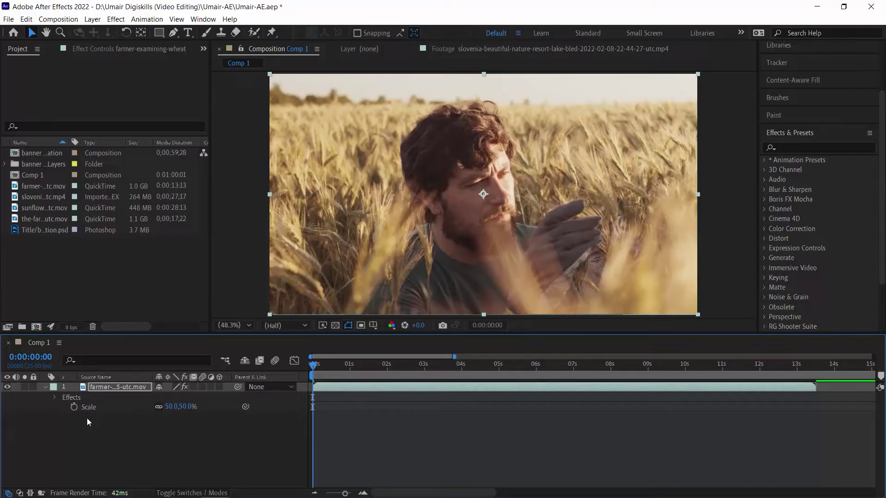
Expand the farmer layer's CC Cross Blur properties in the timeline and show the effect's settings in Effect Controls
left_click(46, 386)
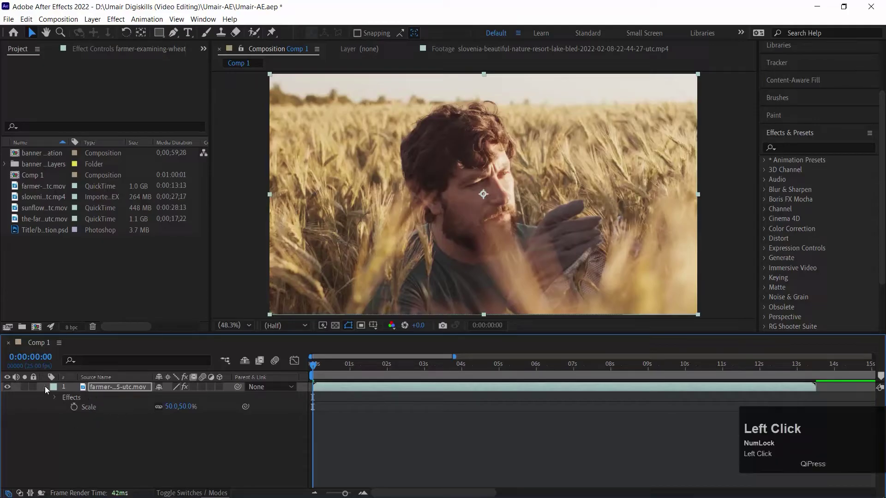
left_click(45, 386)
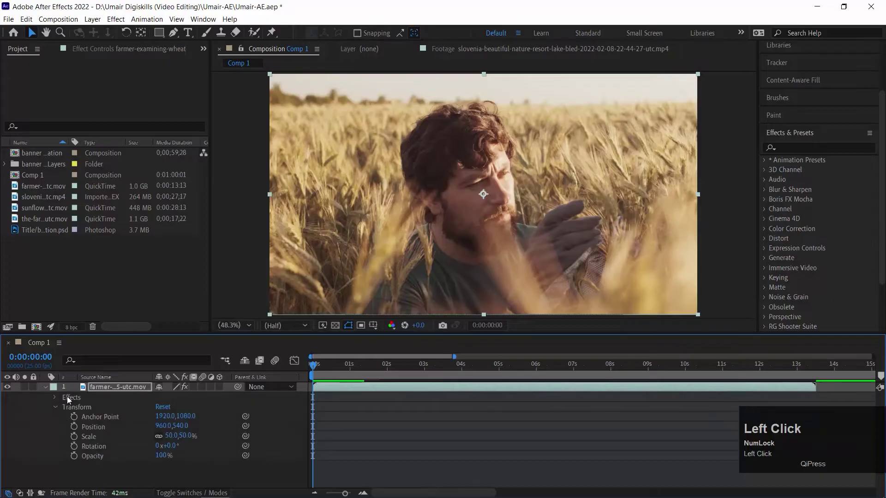
left_click(56, 406)
left_click(54, 397)
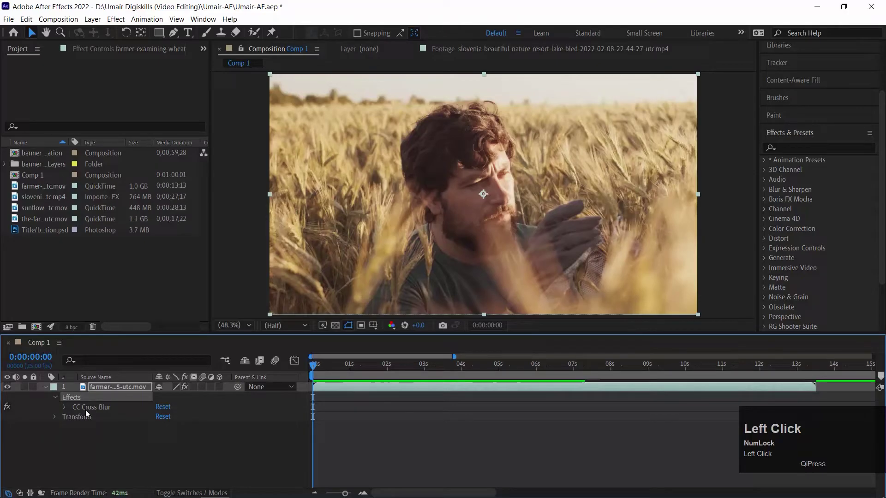
left_click(65, 408)
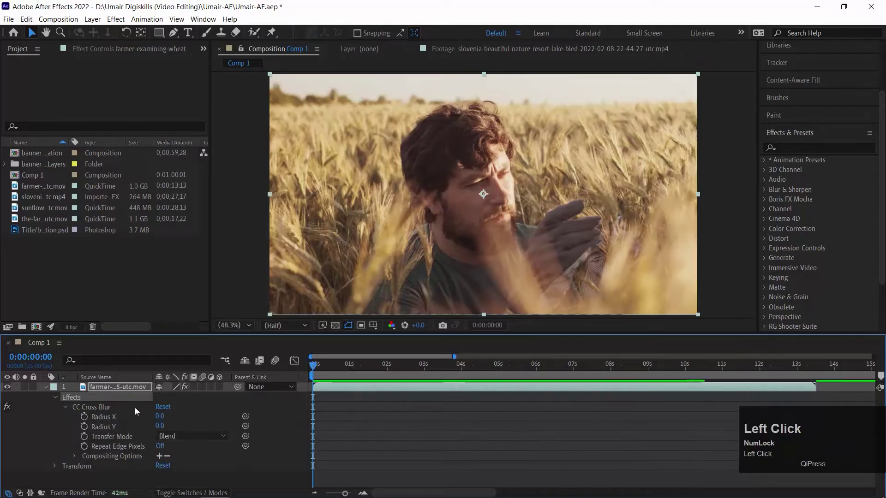
scroll(135, 408, "down", 1)
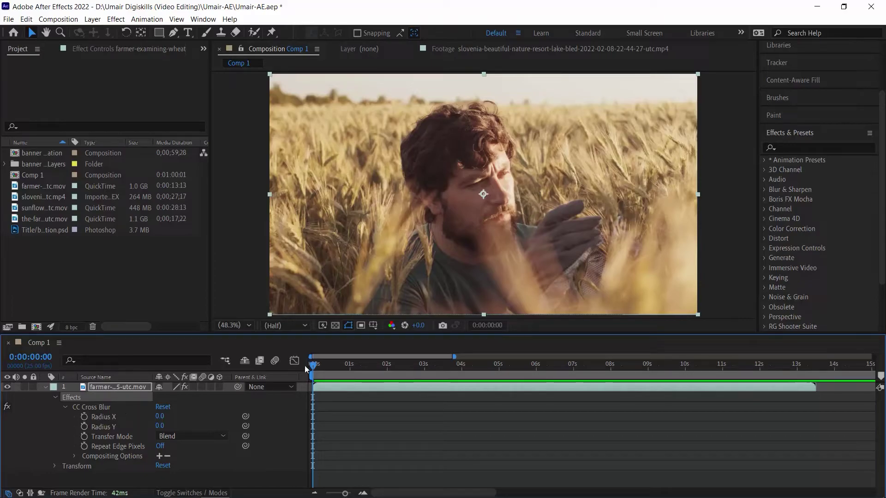
left_click_drag(319, 368, 281, 367)
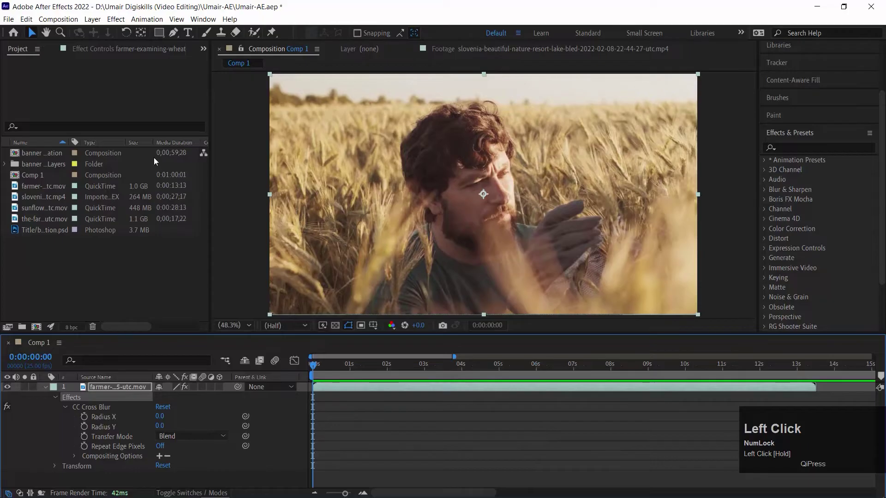
left_click(134, 48)
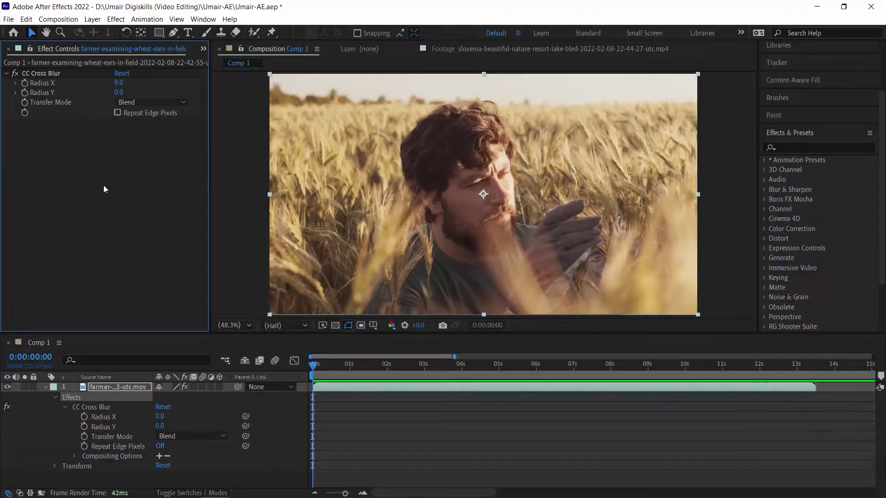
Set CC Cross Blur's Radius X to 21, Radius Y to 357 and Transfer Mode to Screen
left_click_drag(118, 83, 181, 76)
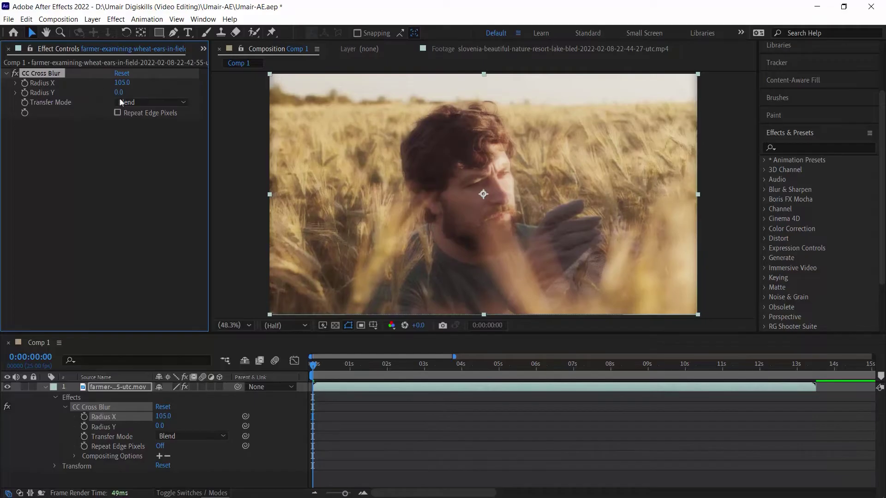
left_click_drag(163, 92, 2, 71)
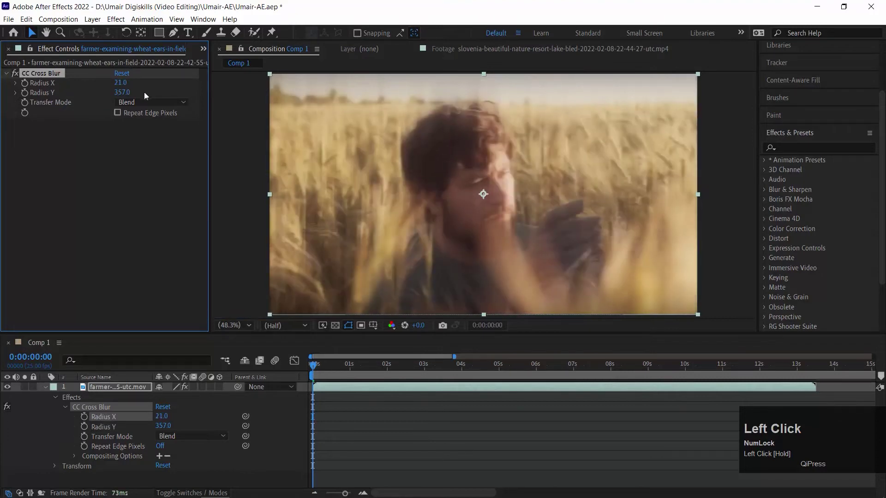
left_click(166, 100)
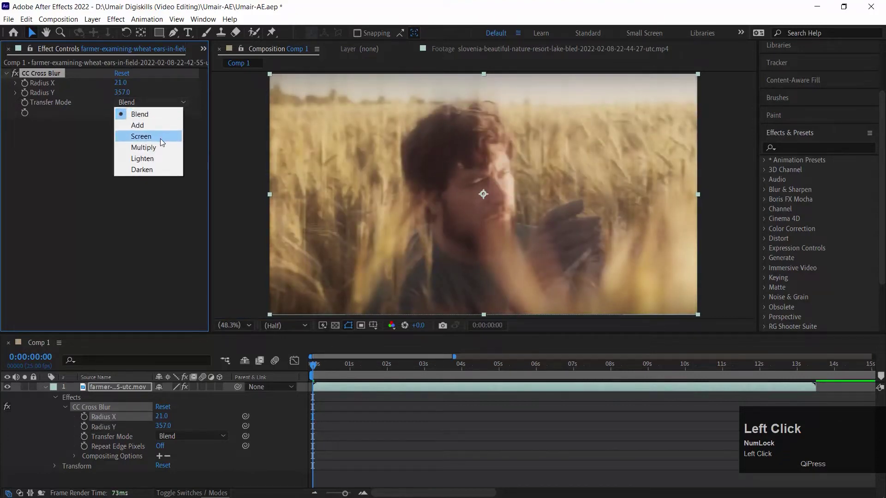
left_click(161, 137)
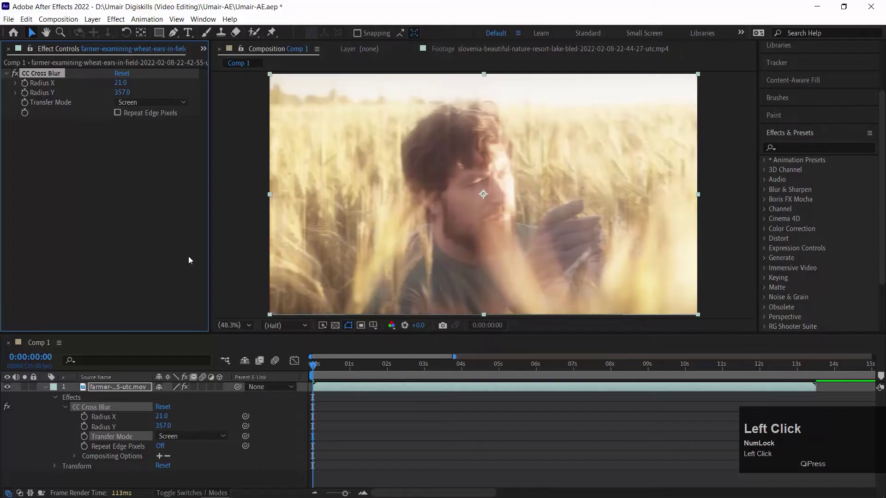
Try Repeat Edge Pixels on the CC Cross Blur effect, and reset the effect to its default values
left_click(115, 112)
left_click(120, 113)
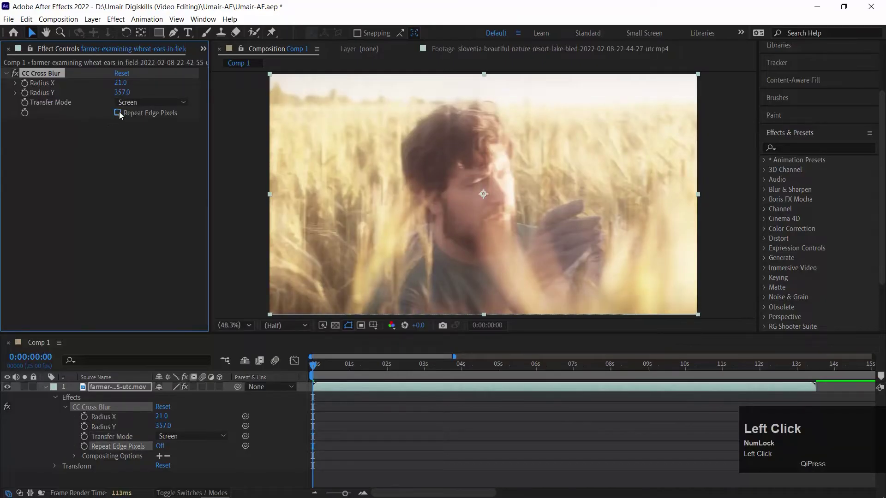
left_click(118, 112)
left_click_drag(358, 356, 245, 353)
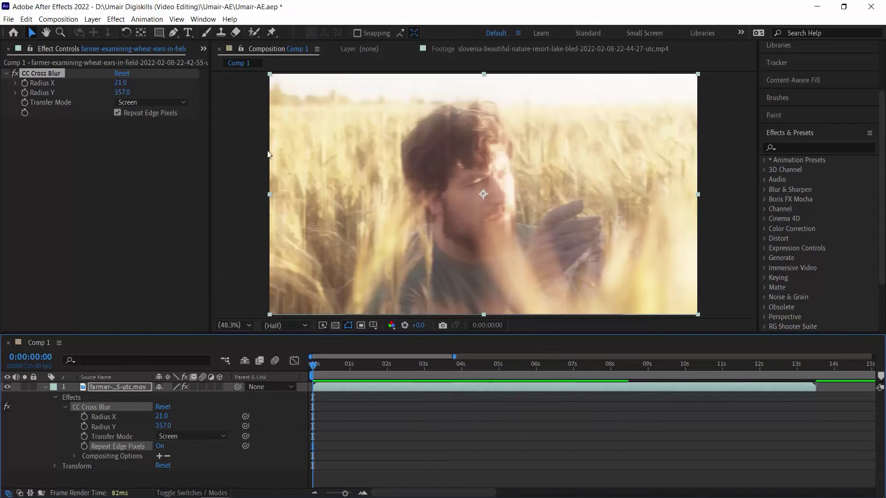
left_click(122, 73)
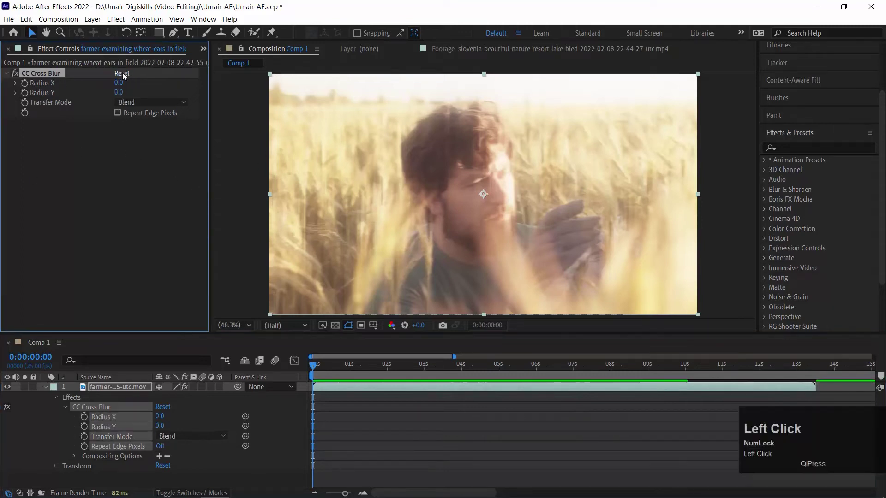
Add keyframes at 0:00:00:00 for CC Cross Blur's Radius X, Radius Y and Repeat Edge Pixels, leaving Transfer Mode out
left_click(148, 406)
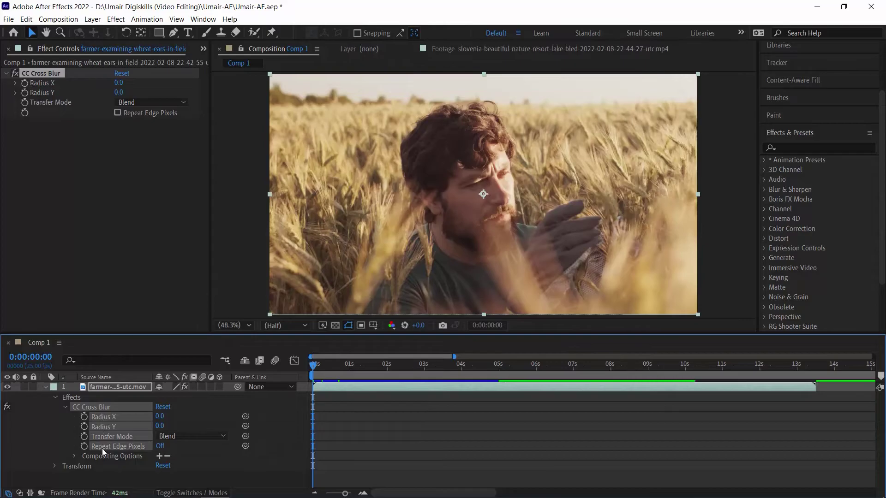
left_click(84, 418)
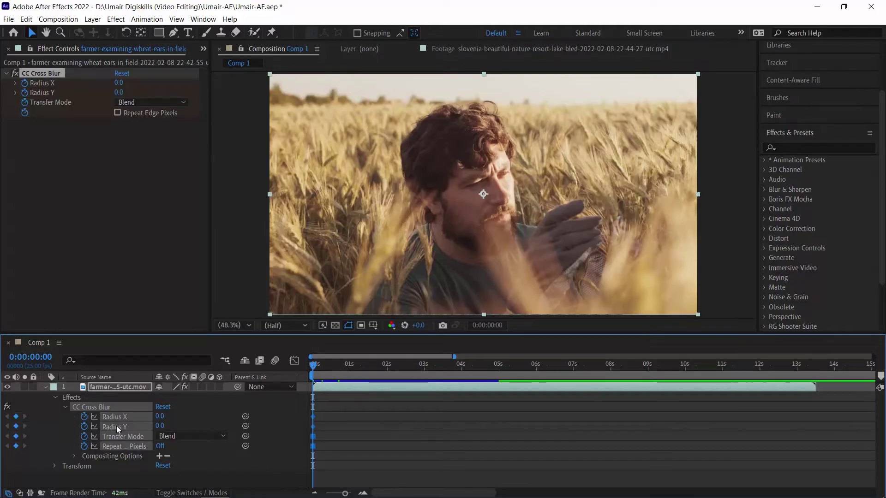
key("ctrl+z")
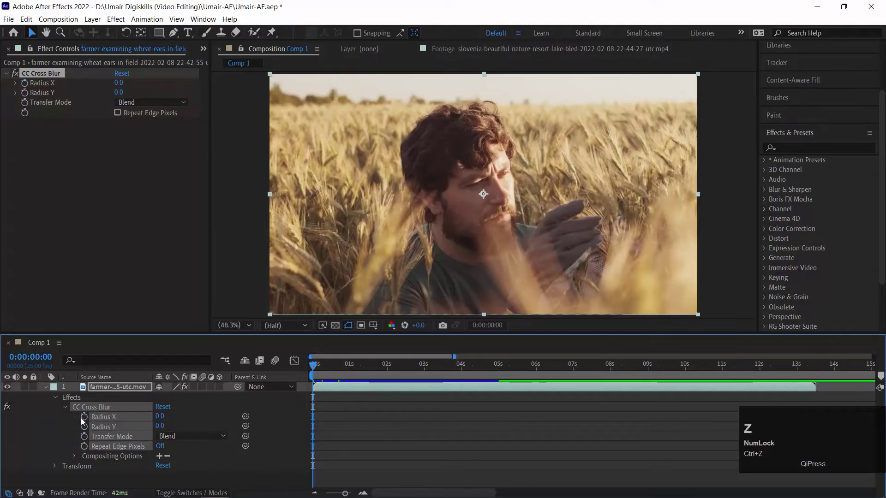
left_click(121, 437, "ctrl")
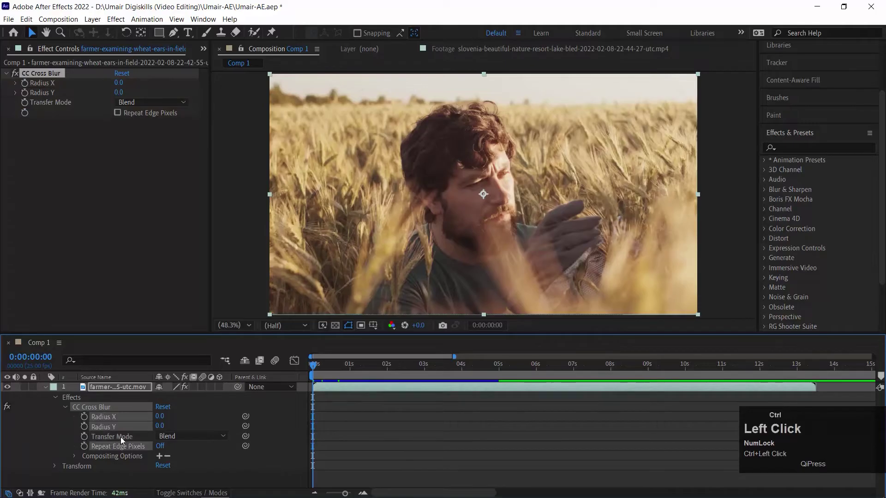
left_click(84, 417)
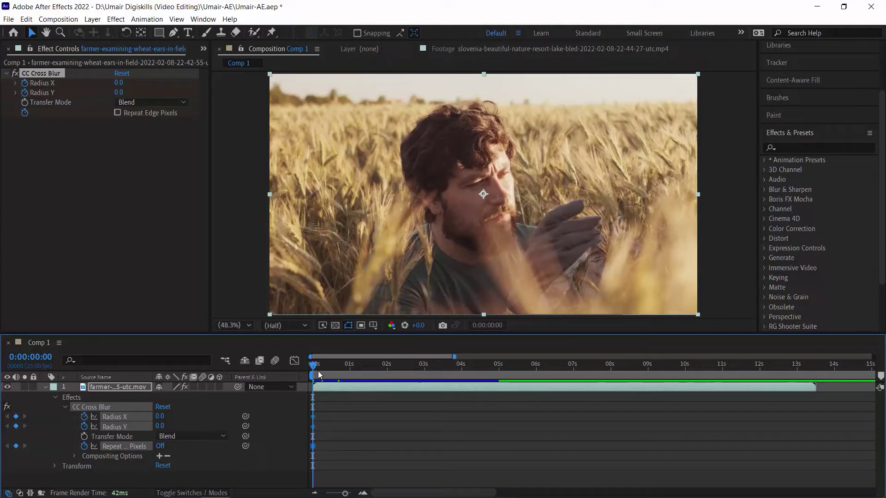
Step the current time forward one frame at a time from the first keyframes to 0:00:01:01
key("ctrl+Right")
key("ctrl+Right")
key("ctrl+Right")
key("ctrl+Right")
key("ctrl+Right")
key("ctrl+Right")
key("ctrl+Right")
key("ctrl+Right")
key("ctrl+Right")
key("ctrl+Right")
key("ctrl+Right")
key("ctrl+Right")
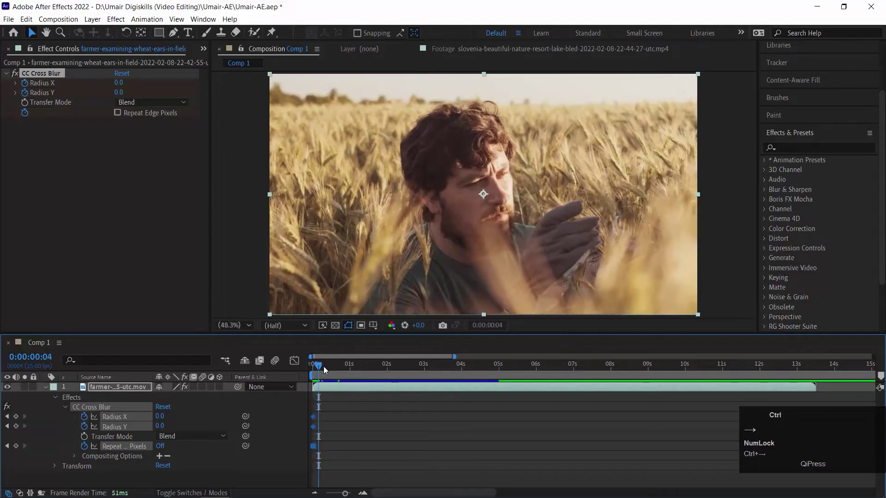
key("ctrl+Right")
key("ctrl+Right")
key("ctrl+Right")
key("ctrl+Right")
key("ctrl+Right")
key("ctrl+Right")
key("ctrl+Right")
key("ctrl+Right")
key("ctrl+Right")
key("ctrl+Right")
key("ctrl+Right")
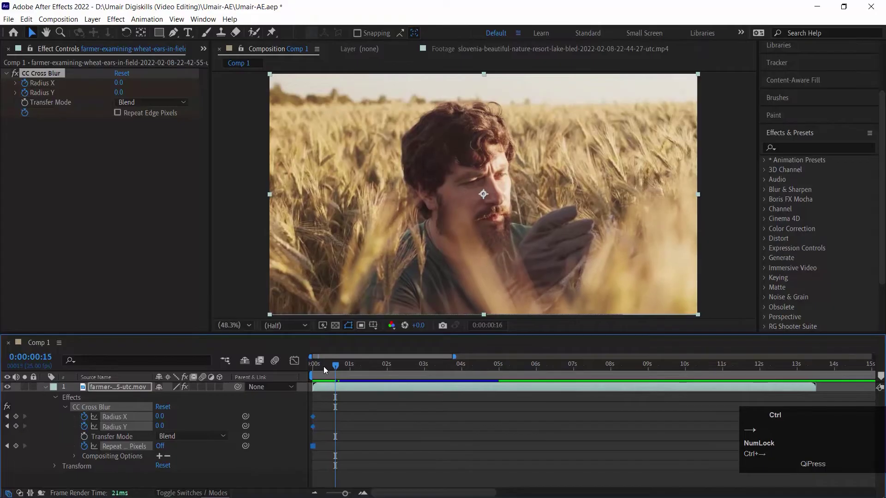
key("ctrl+Right")
key("ctrl+Right")
key("ctrl+Right")
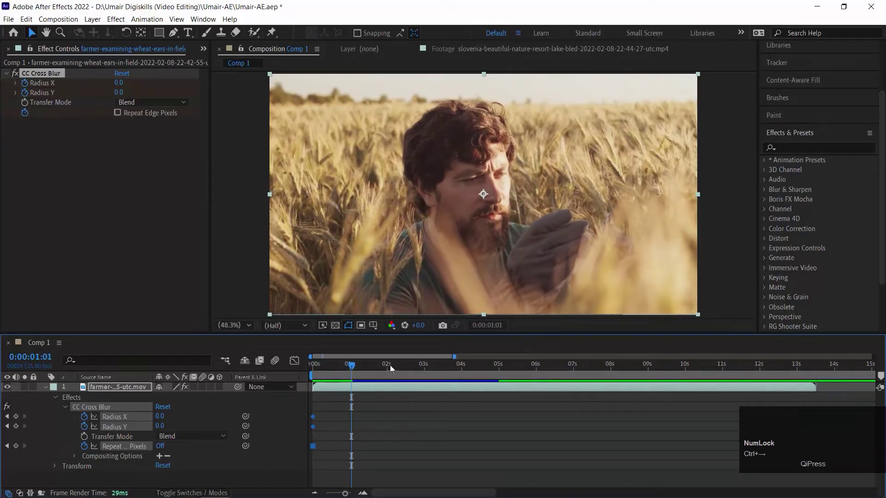
Zoom in on the timeline, move the current time in ten-frame jumps, and return it to 0:00:00:00
key("equal")
key("equal")
key("ctrl+Left")
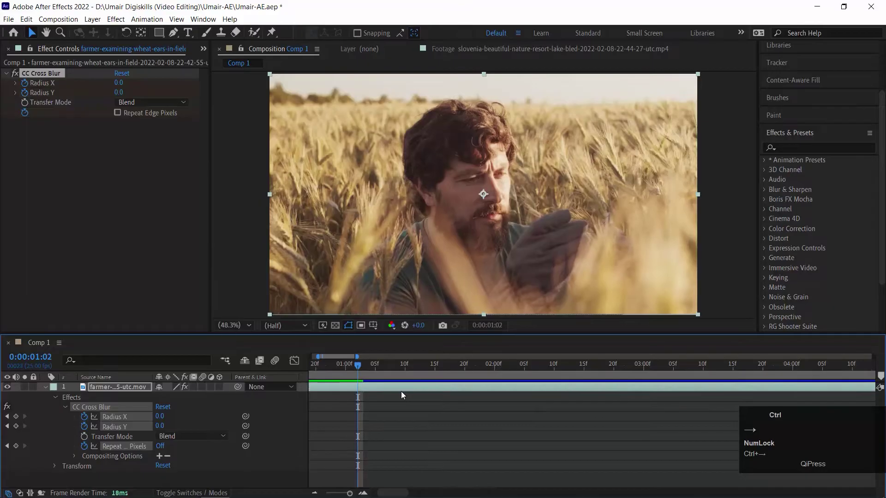
key("ctrl+shift+Right")
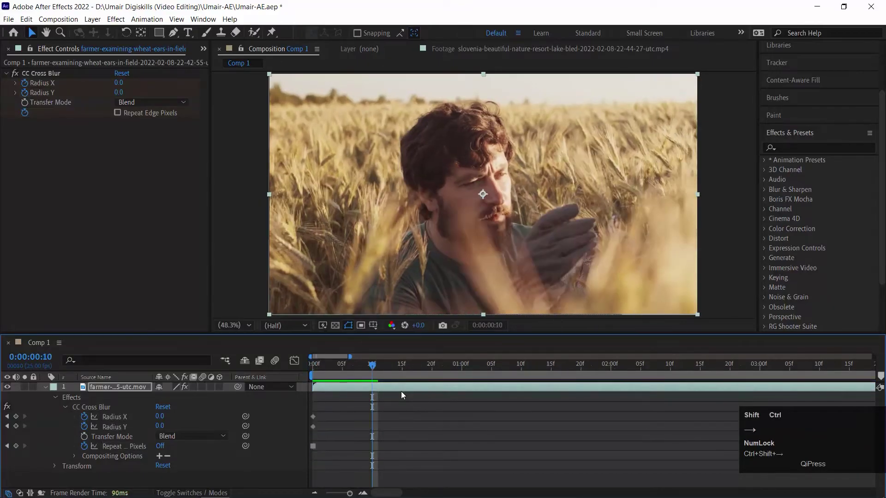
key("ctrl+shift+Right")
key("ctrl+shift+Right")
key("ctrl+shift+Left")
key("ctrl+shift+Left")
key("ctrl+shift+Left")
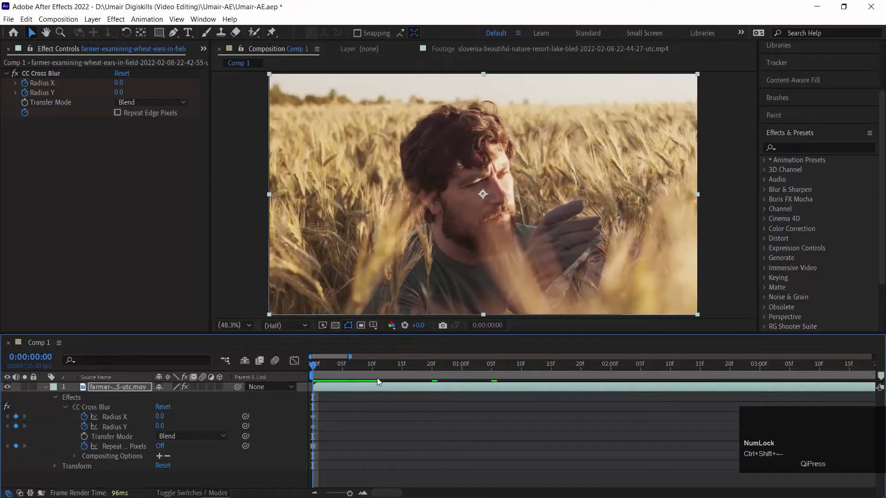
At 0:00:00:20, set CC Cross Blur's Radius X to 83 and Radius Y to 158, and turn on Repeat Edge Pixels
key("ctrl+shift+Right")
key("ctrl+shift+Right")
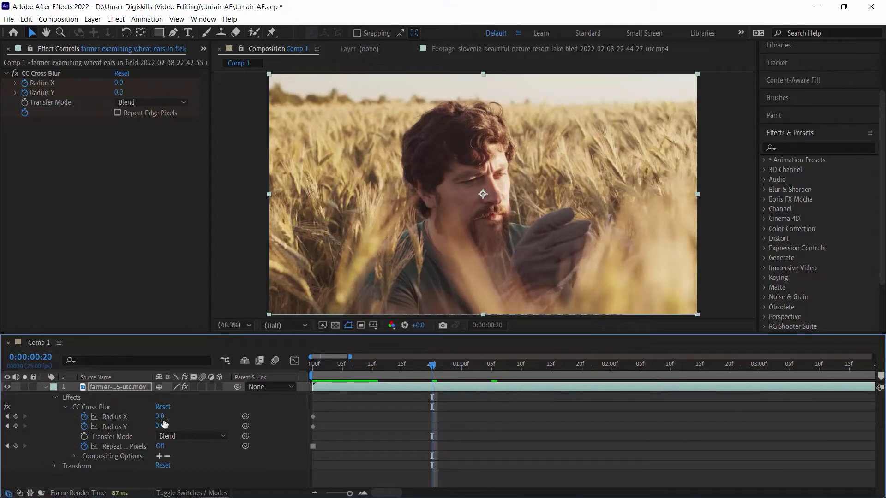
left_click_drag(164, 423, 221, 434)
left_click(160, 445)
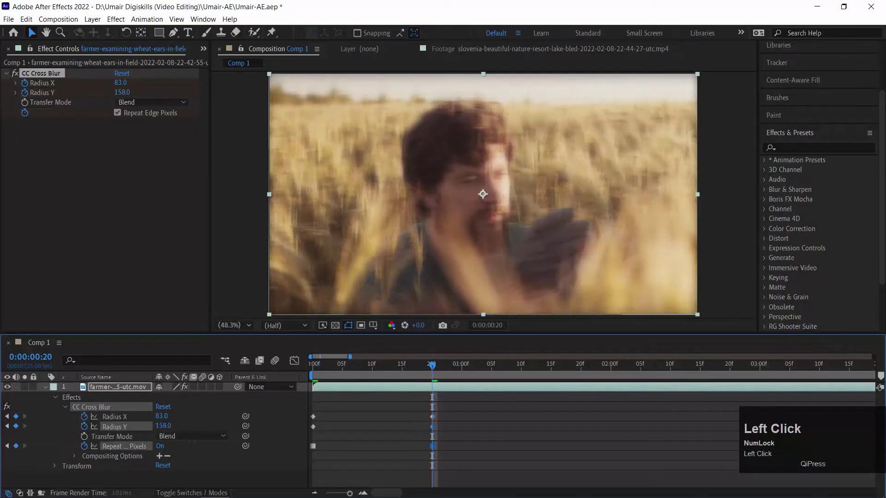
Preview the keyframed CC Cross Blur animation from 0:00:00:00 and return the current time to the start
left_click_drag(360, 374, 146, 356)
key("space")
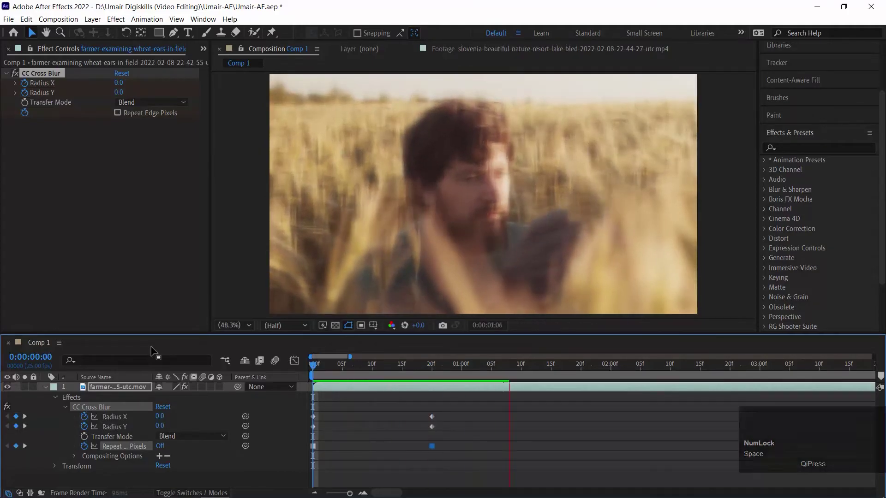
key("space")
left_click_drag(464, 363, 103, 354)
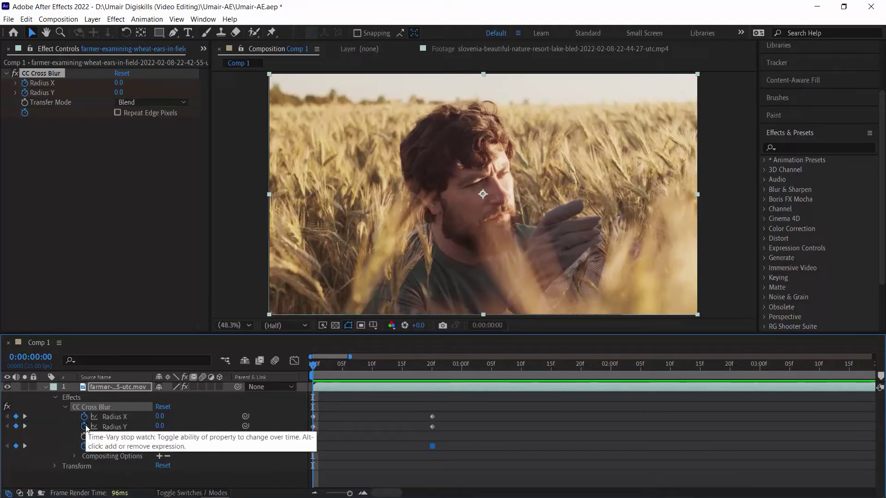
left_click_drag(331, 366, 192, 378)
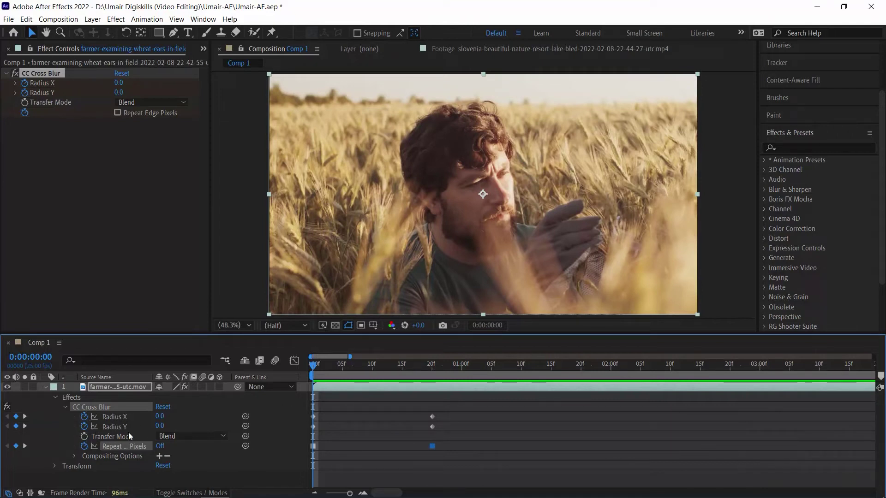
Remove the keyframes of Radius X, Radius Y and Repeat Edge Pixels, and reset CC Cross Blur to its defaults
left_click(84, 417)
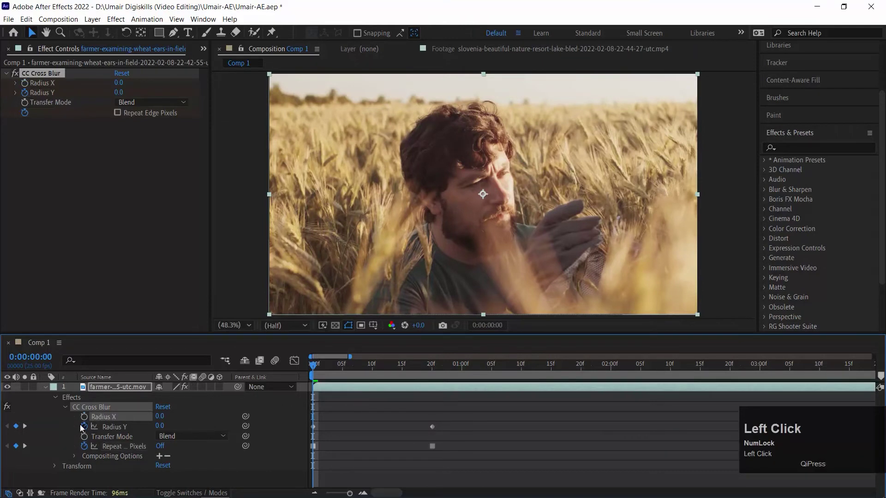
left_click(84, 426)
left_click(84, 446)
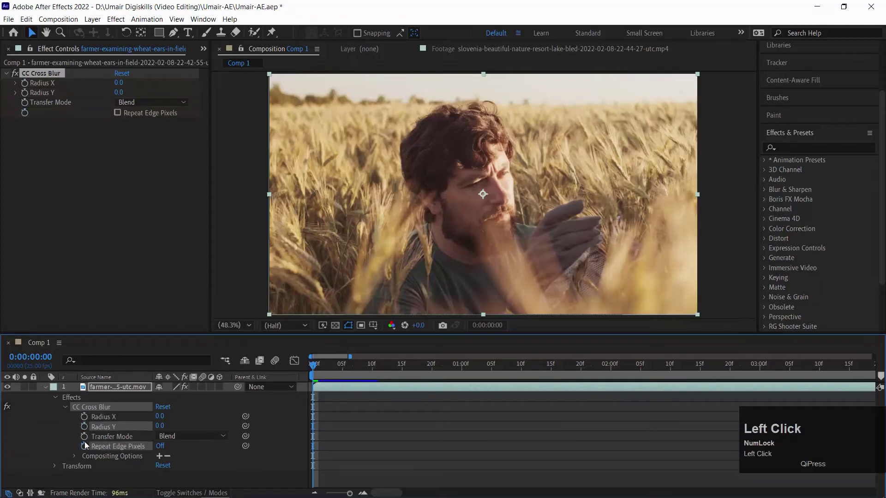
left_click(163, 408)
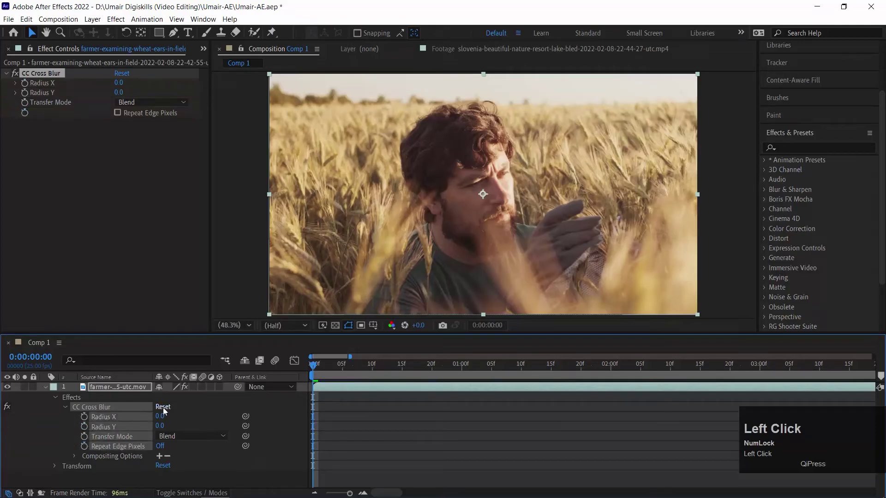
Keyframe only CC Cross Blur's Radius X, from 0 at 0:00:00:00 to 385 at 0:00:00:20
left_click(50, 420)
left_click(84, 417)
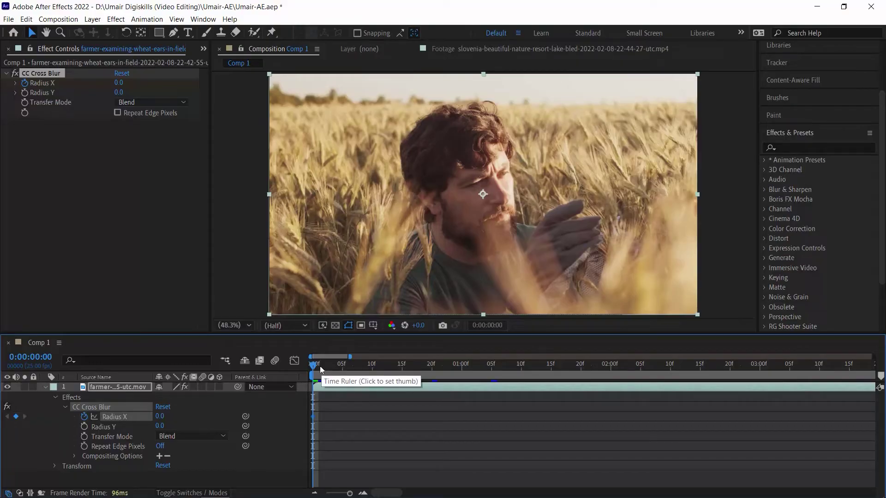
key("ctrl+shift+Right")
key("ctrl+shift+Right")
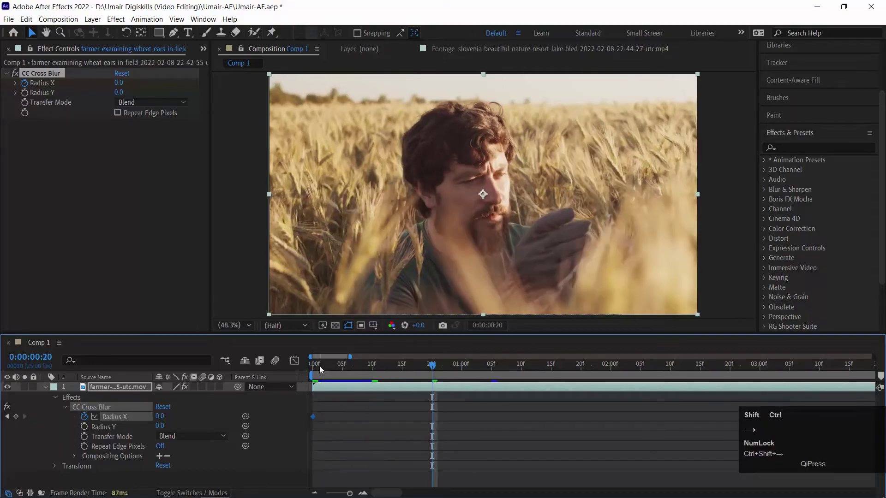
left_click(323, 411)
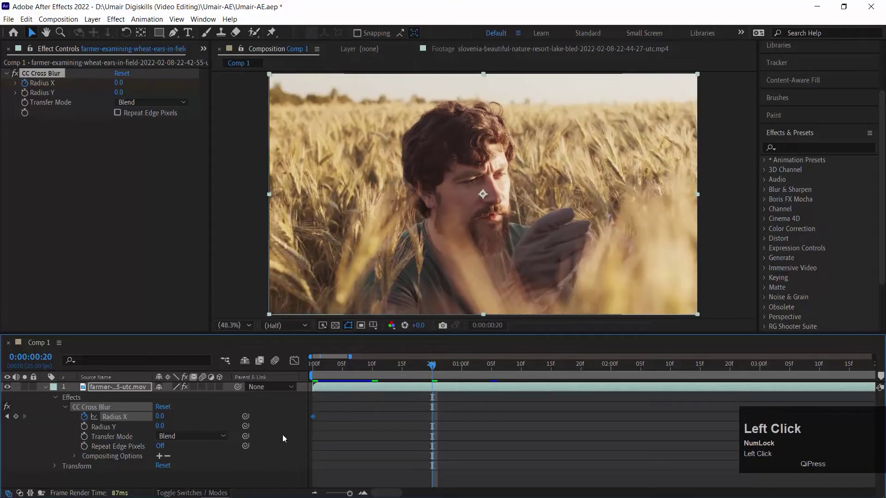
left_click_drag(160, 416, 369, 404)
Preview the Radius X blur animation from the start of the composition
left_click_drag(400, 367, 113, 365)
key("space")
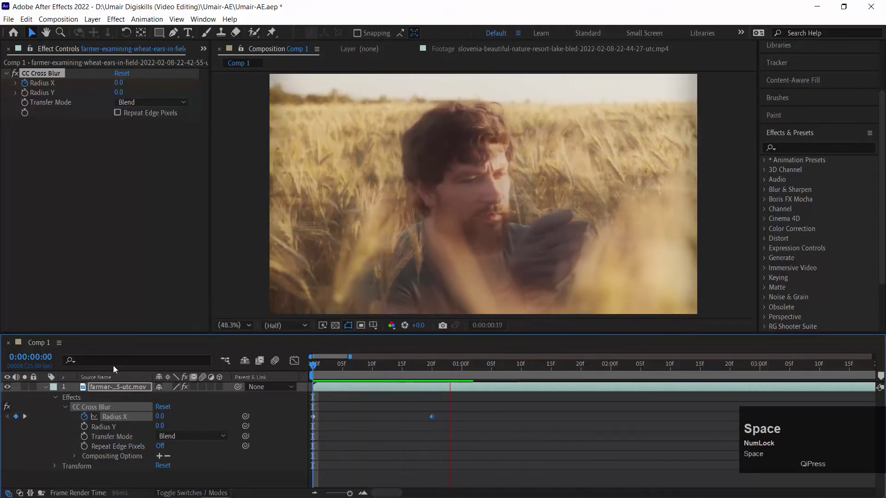
left_click(458, 396)
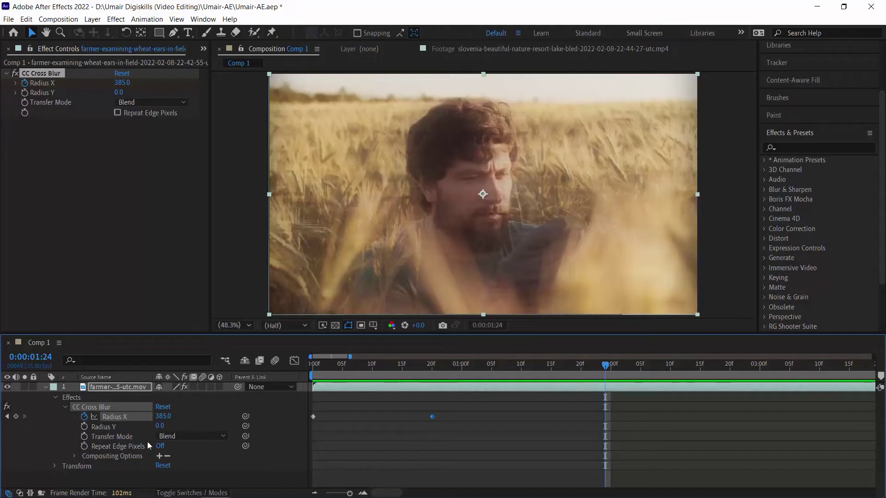
Set CC Cross Blur's Radius Y to 136 without keyframing it, and return the current time to 0:00:00:00
left_click_drag(160, 426, 298, 429)
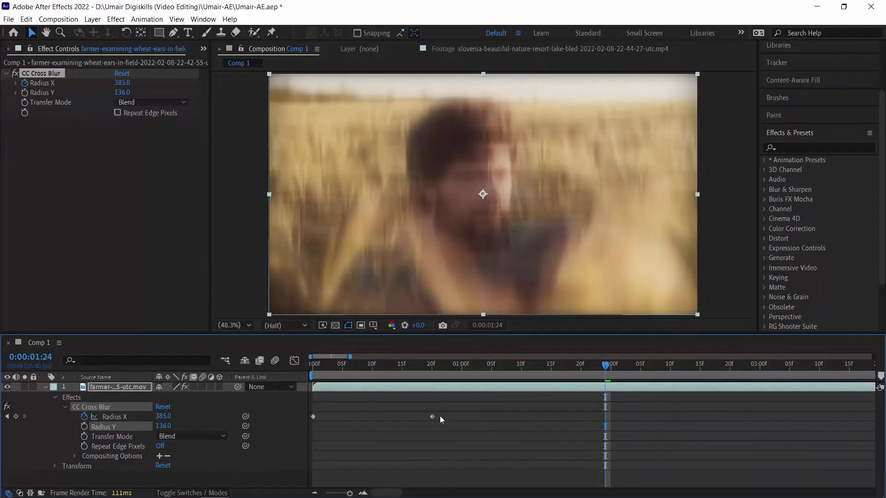
left_click(312, 368)
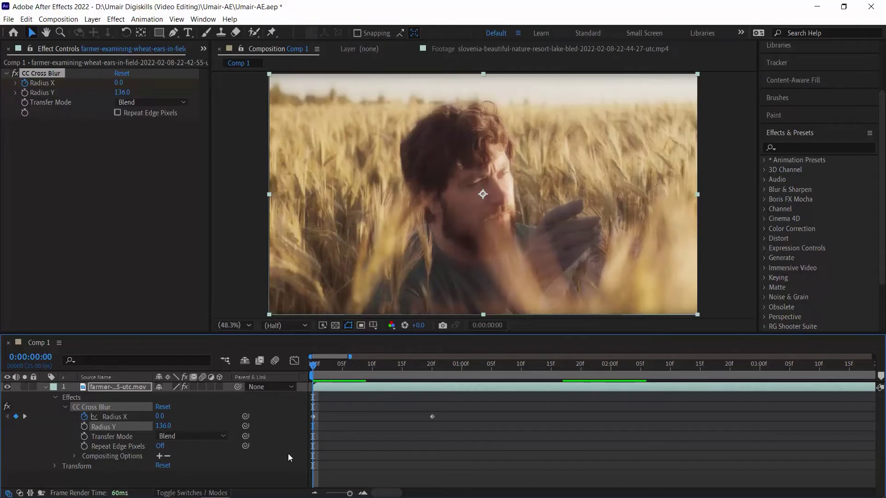
Delete the CC Cross Blur effect from the farmer clip and undo the deletion
left_click(84, 387)
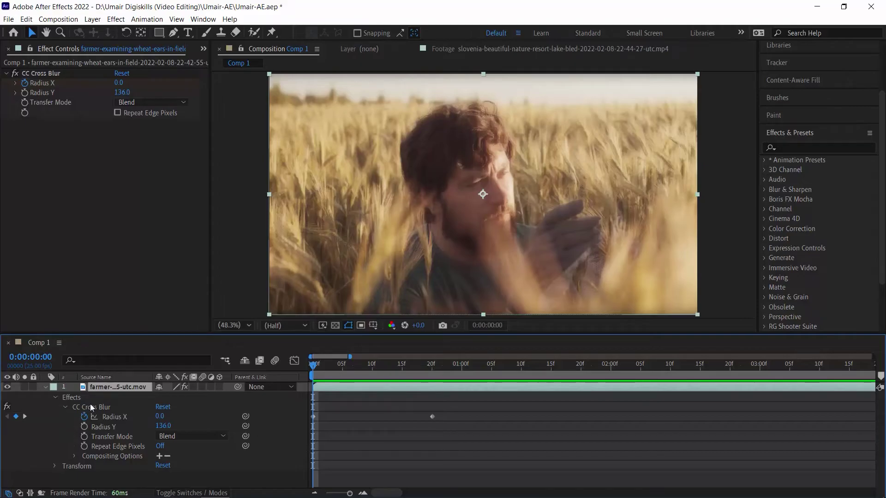
left_click(70, 398)
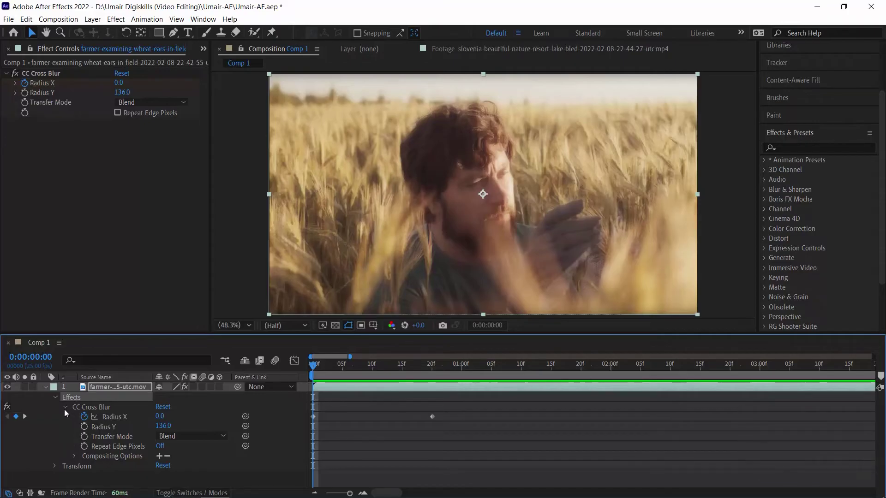
left_click(89, 407)
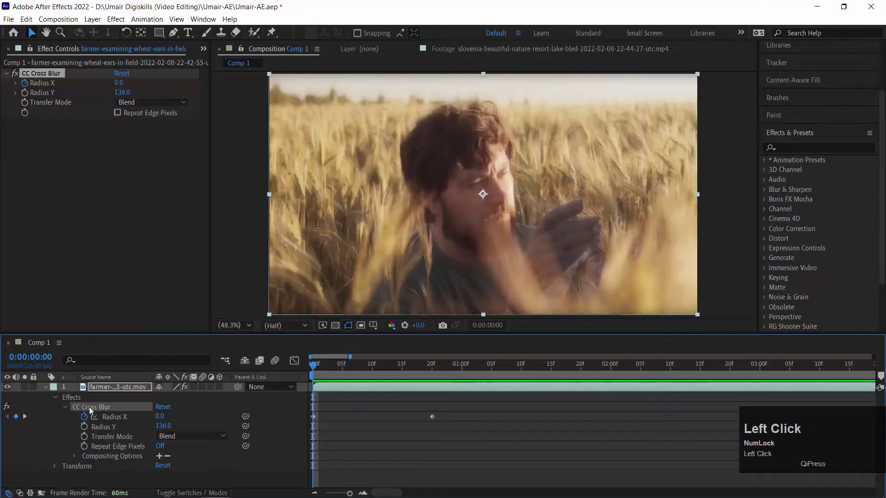
key("Delete")
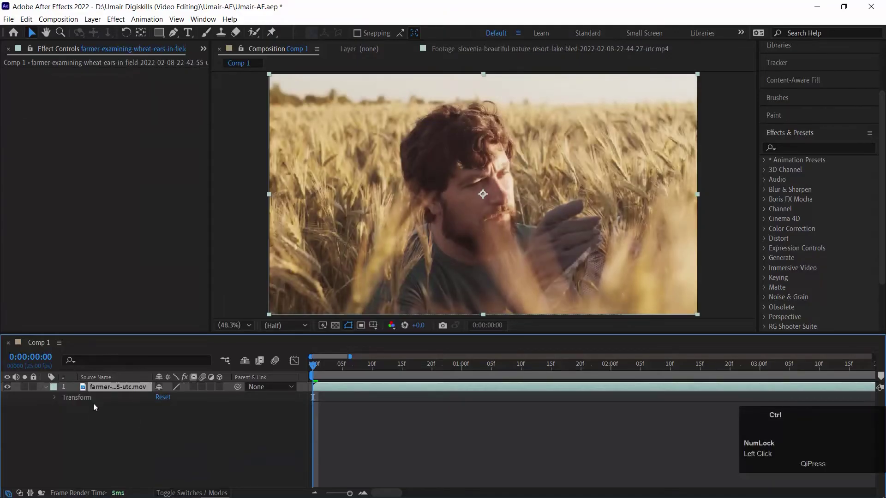
key("ctrl+z")
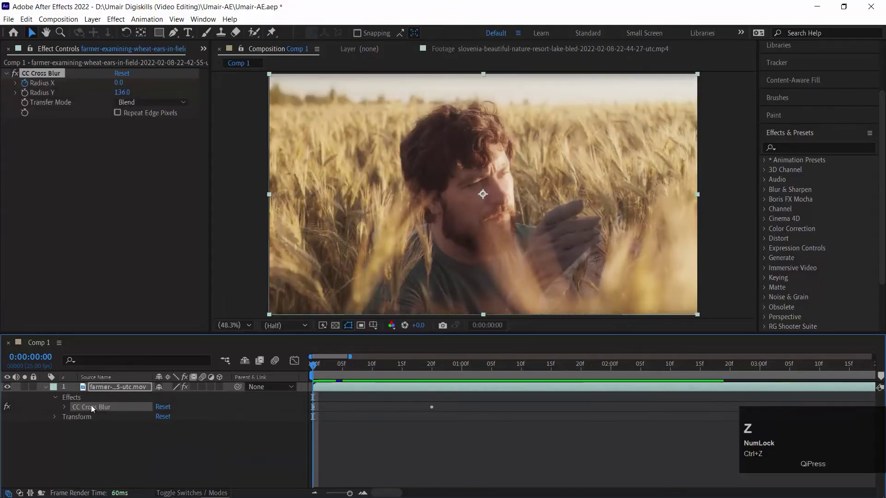
Switch off the CC Cross Blur effect on the farmer clip and delete it from the layer
left_click(6, 408)
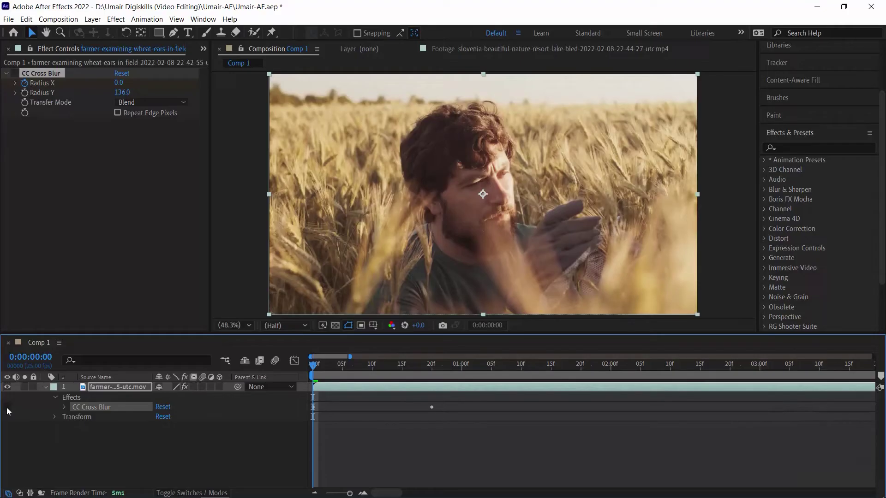
left_click(81, 405)
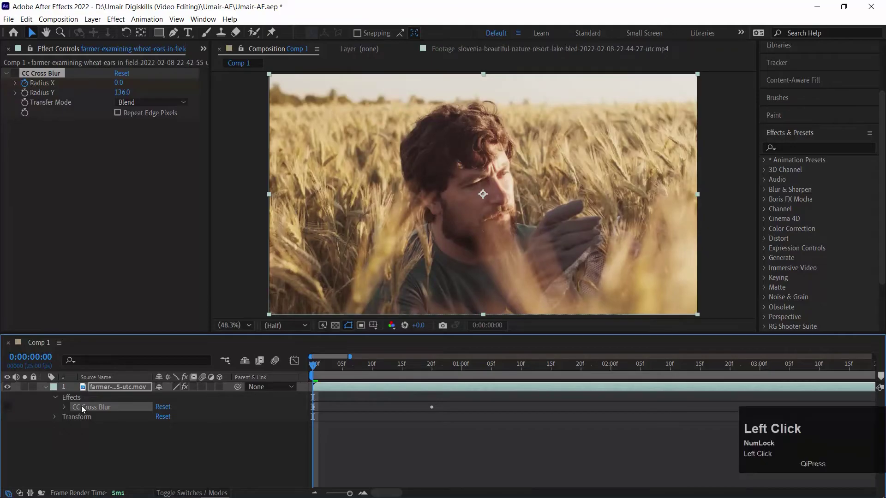
key("Delete")
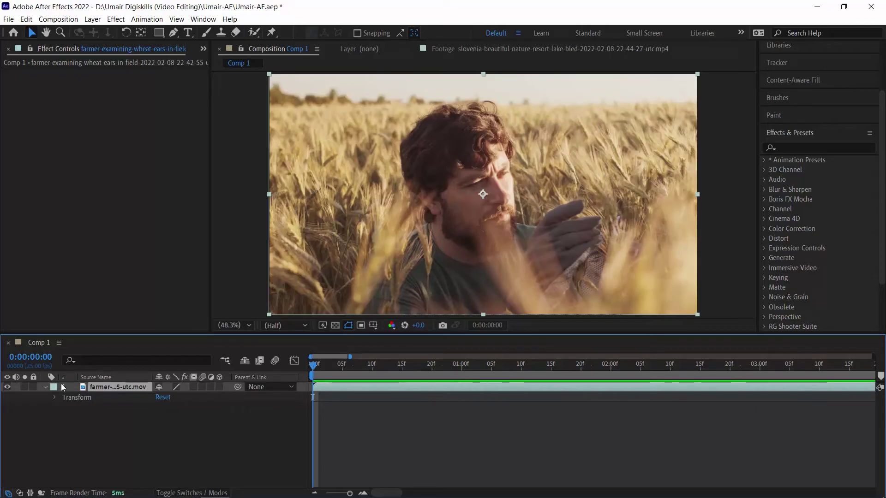
Apply the Motion Tile effect from the Stylize category to the farmer clip with the current time at 0:00:00:00
left_click(383, 375)
left_click_drag(326, 367, 295, 361)
left_click(341, 386)
left_click(120, 21)
mouse_move(162, 271)
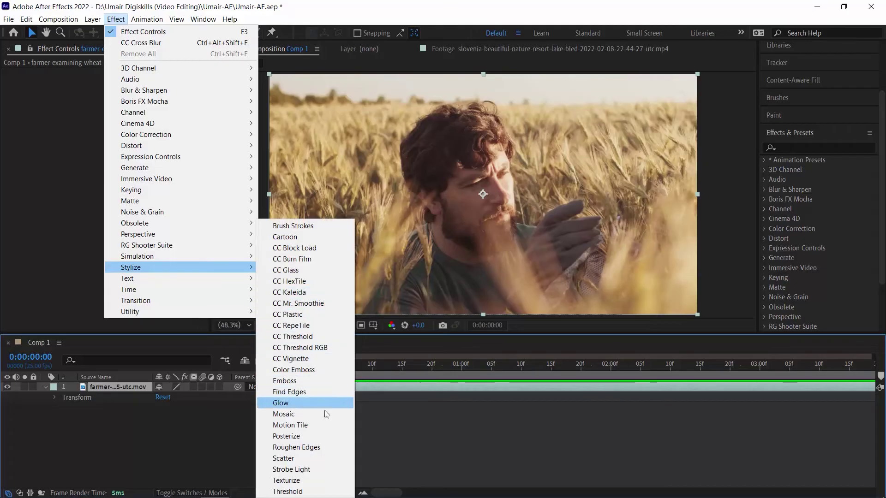
left_click(324, 423)
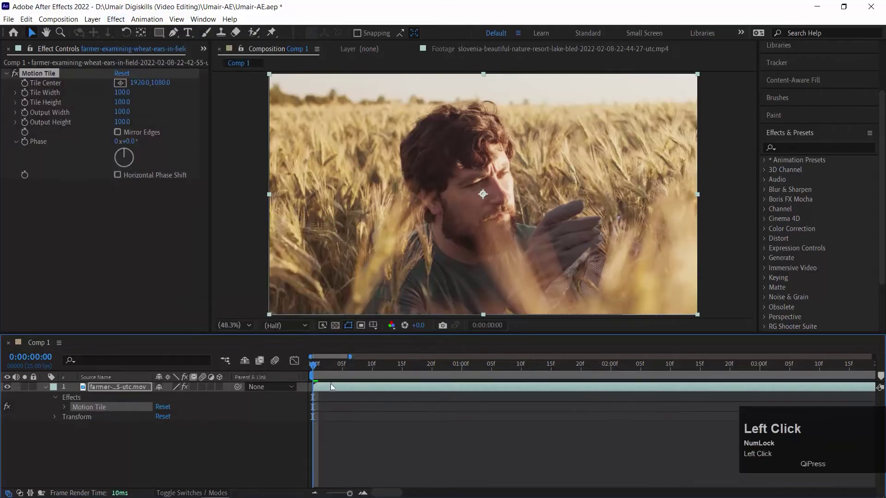
Expand Motion Tile's properties in the timeline and add a Tile Center keyframe at 0:00:00:00
mouse_move(320, 366)
left_mouse_down()
mouse_move(517, 367)
mouse_move(314, 366)
left_mouse_up()
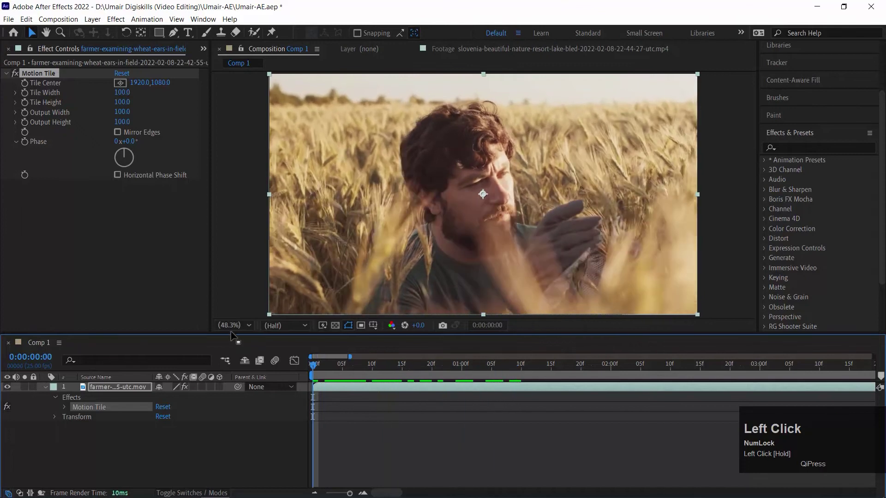
left_click(66, 408)
left_click_drag(322, 364, 449, 376)
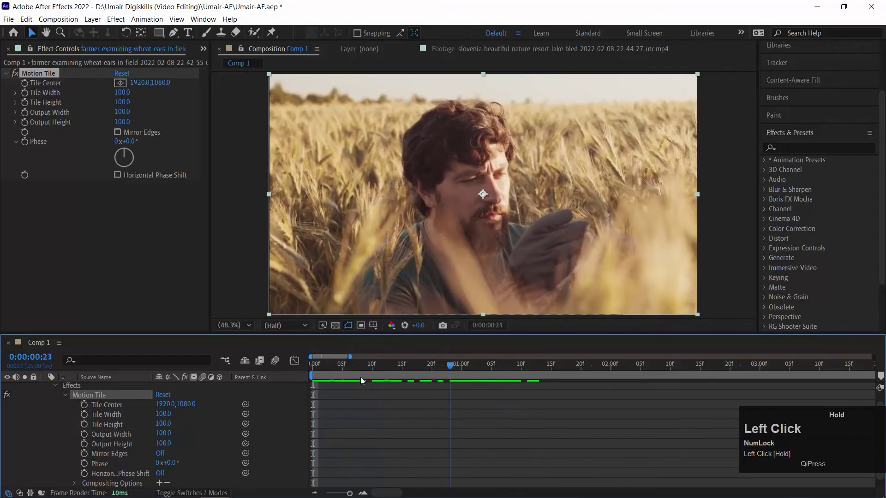
left_click_drag(360, 377, 255, 372)
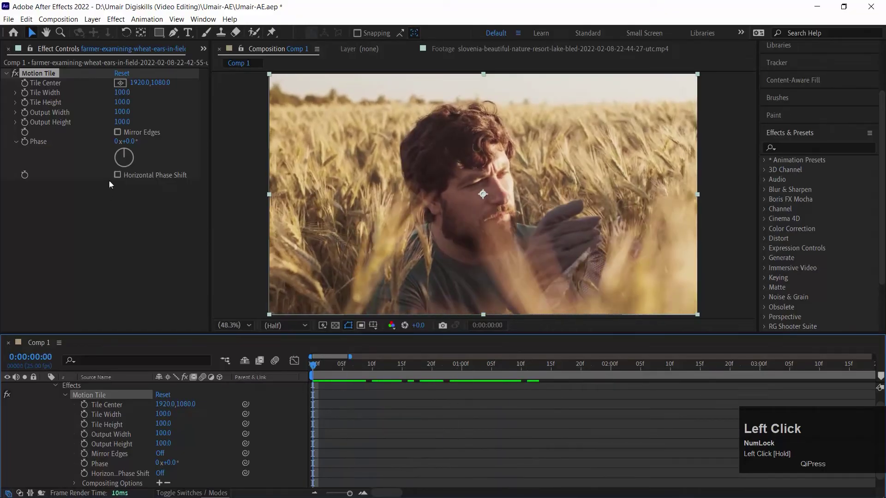
left_click(24, 83)
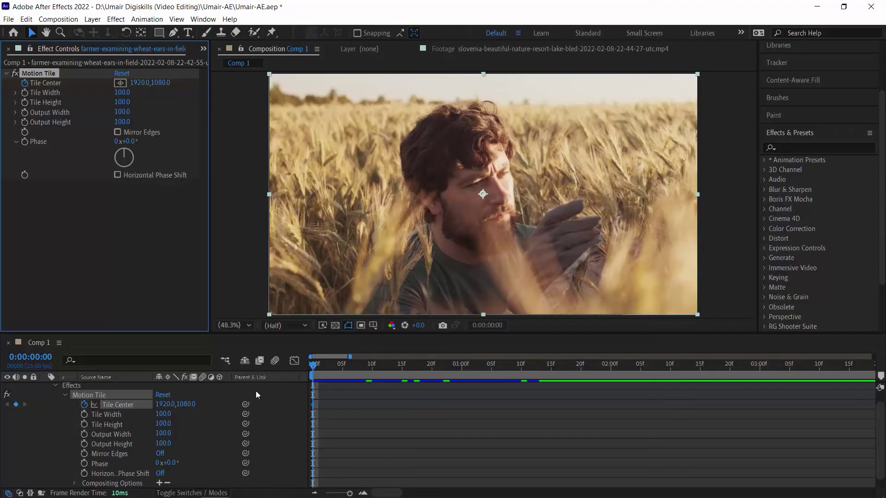
Keyframe Motion Tile's Tile Center at 0:00:02:00 as 1920.0, 7827.0, and shift its first keyframe to 1920.0, 1779.0
left_click_drag(335, 369, 611, 376)
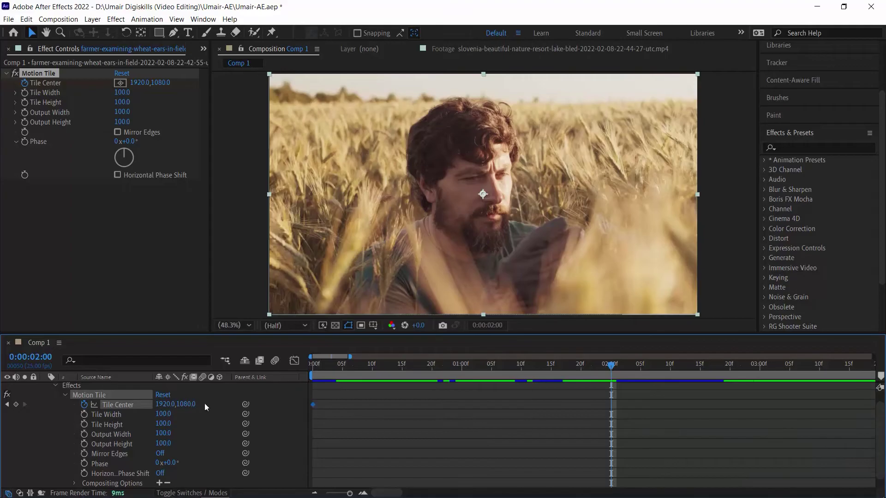
left_click_drag(191, 404, 252, 405)
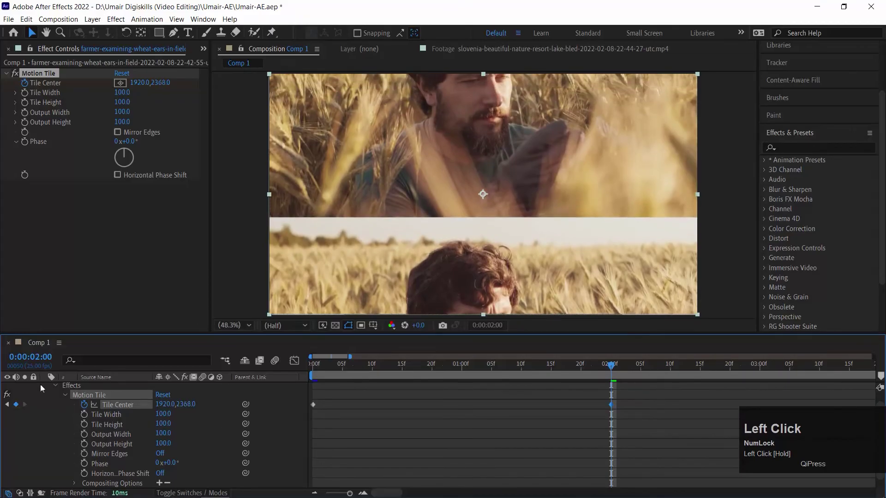
left_click_drag(191, 404, 753, 429)
left_click_drag(186, 400, 777, 453)
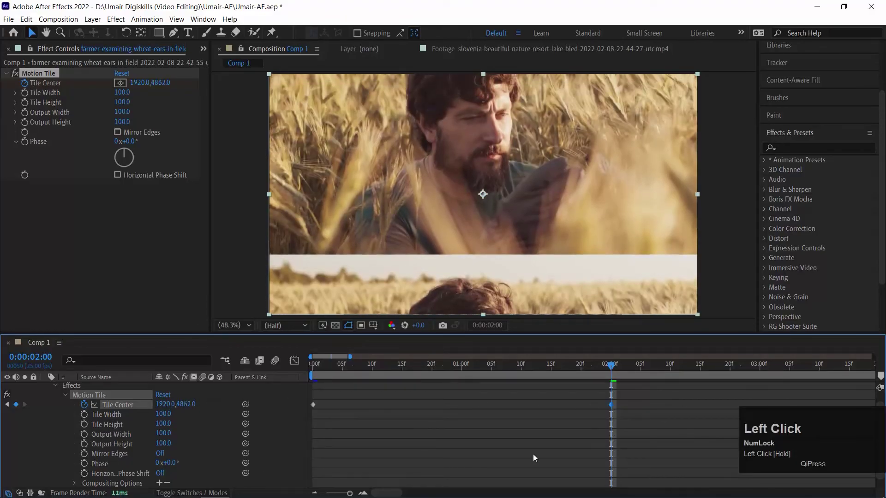
left_click_drag(187, 403, 488, 430)
left_click_drag(186, 403, 290, 405)
left_click(278, 406)
left_click(278, 406)
left_click_drag(182, 405, 330, 375)
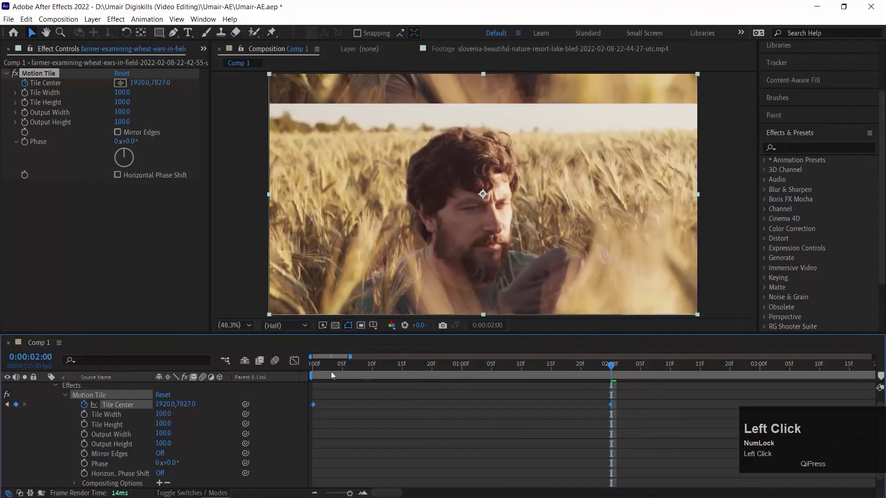
Preview the Motion Tile animation from 0:00:00:00 and stop the playback
left_click(313, 364)
key("space")
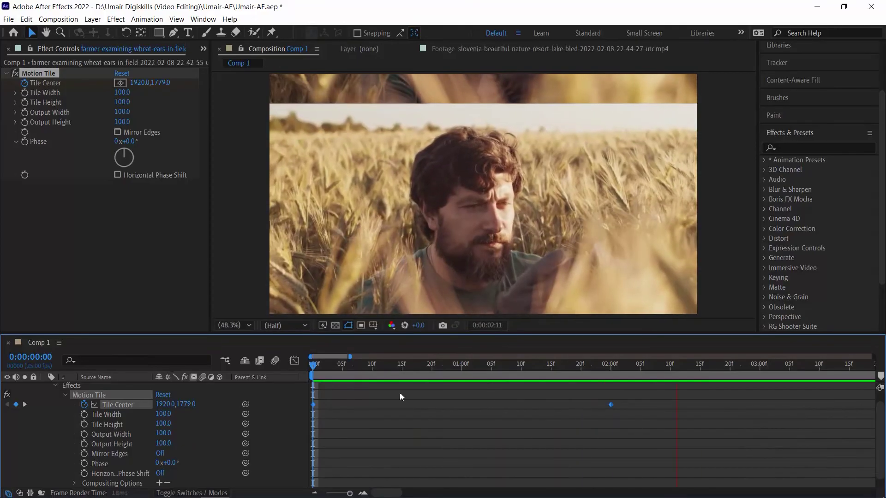
key("space")
left_click(647, 424)
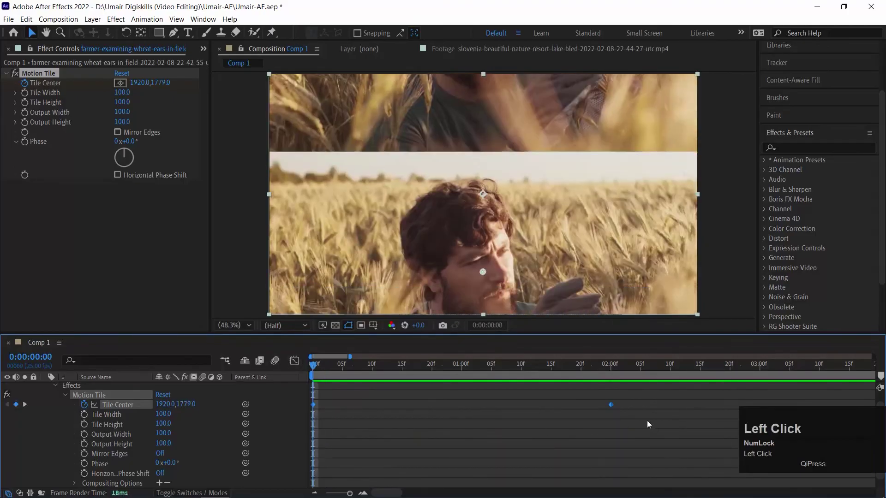
left_click_drag(611, 404, 372, 407)
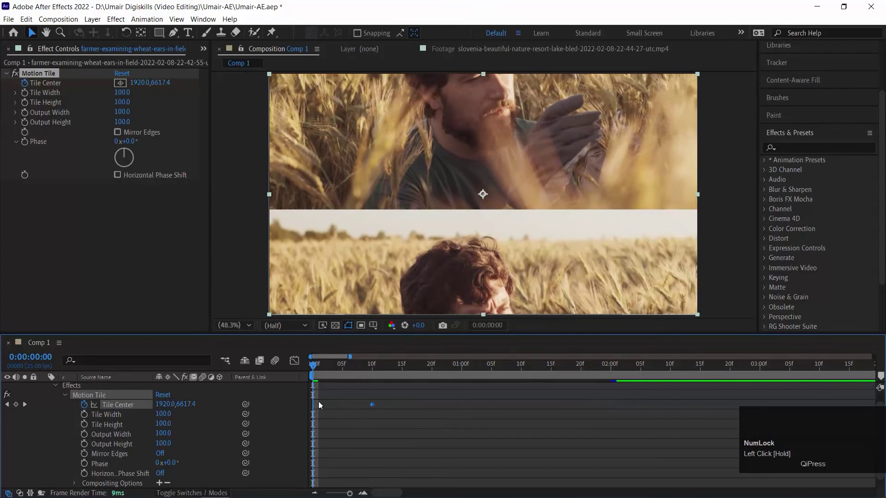
key("space")
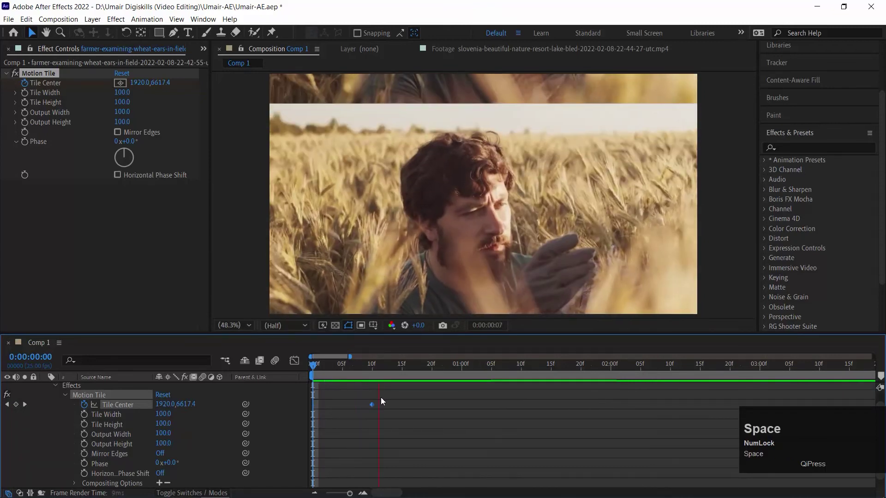
left_click(363, 375)
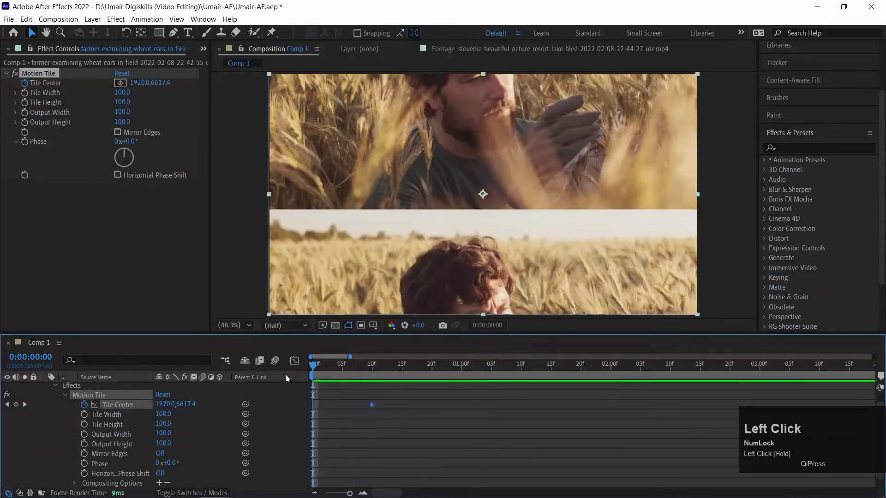
key("ctrl+z")
Compare Motion Tile speeds by moving only the second Tile Center keyframe to 0:00:00:10, previewing, and moving it to 0:00:02:10
left_click(472, 411)
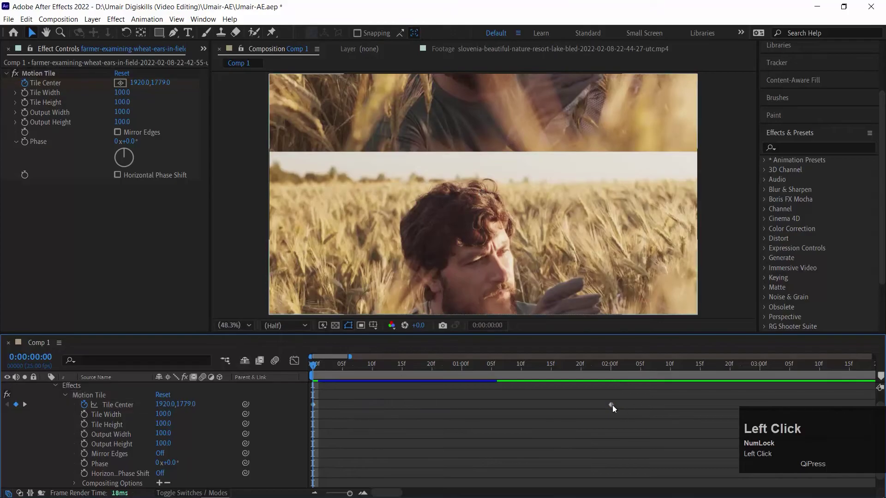
left_click_drag(611, 404, 372, 408)
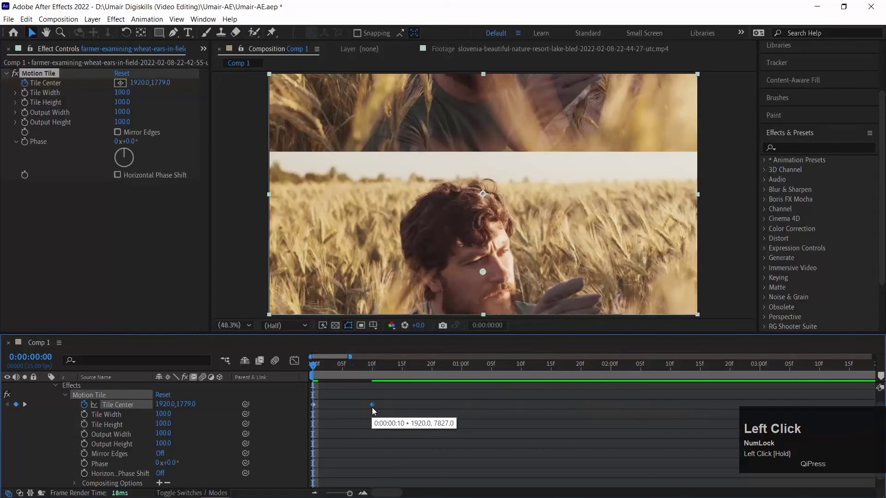
key("space")
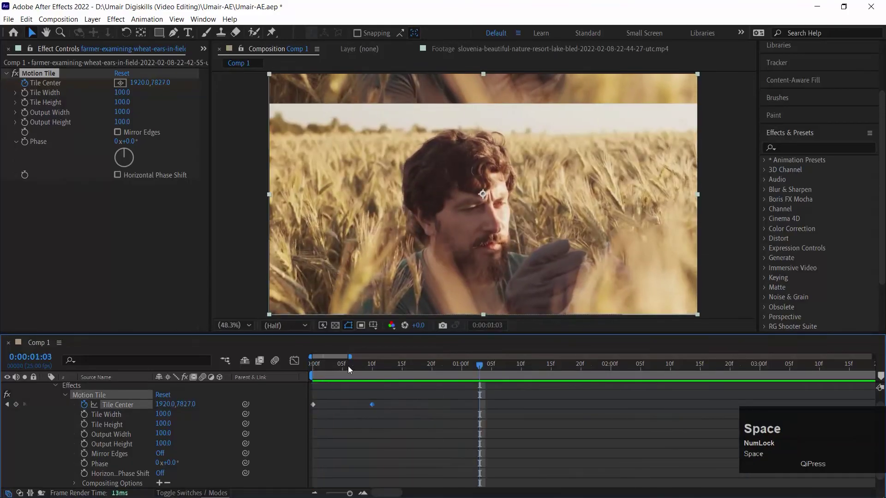
left_click(347, 366)
key("space")
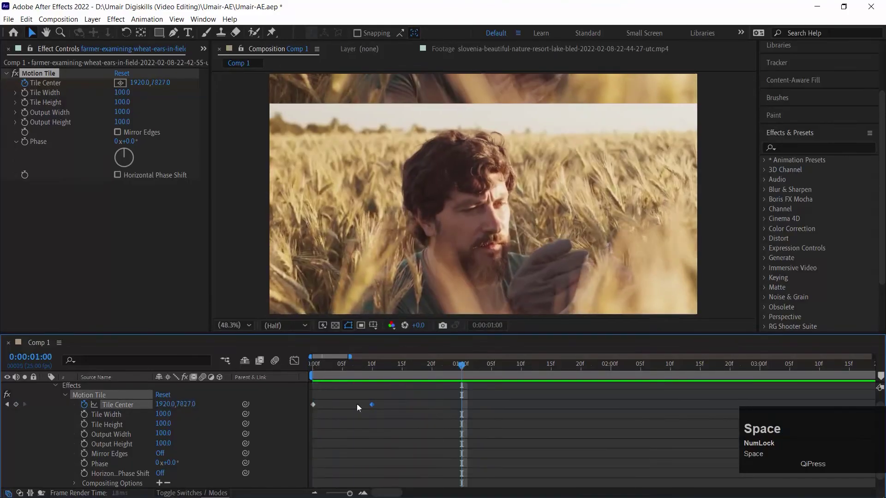
left_click_drag(372, 404, 671, 404)
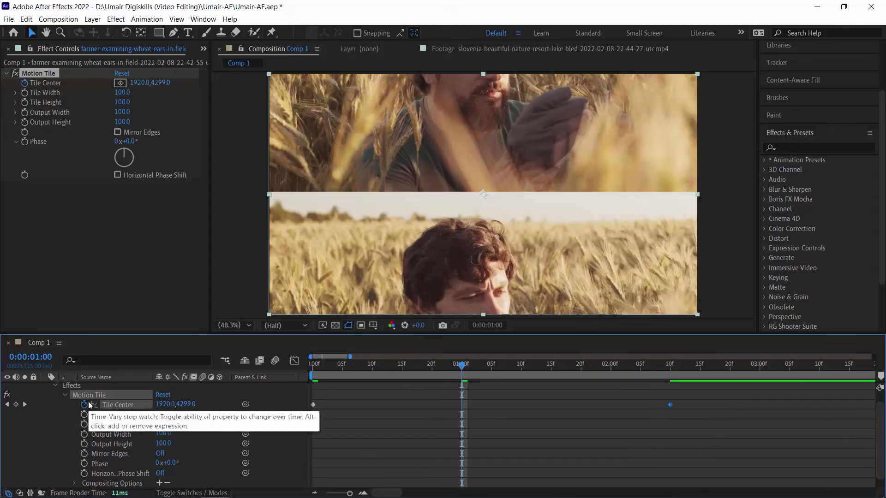
Remove the Motion Tile effect from the farmer clip and return the current time to 0:00:00:00
key("Delete")
left_click(108, 395)
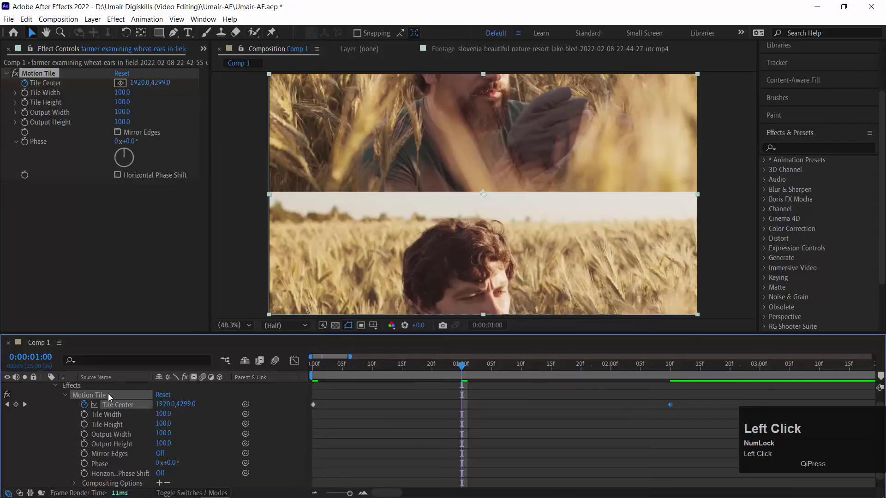
key("Delete")
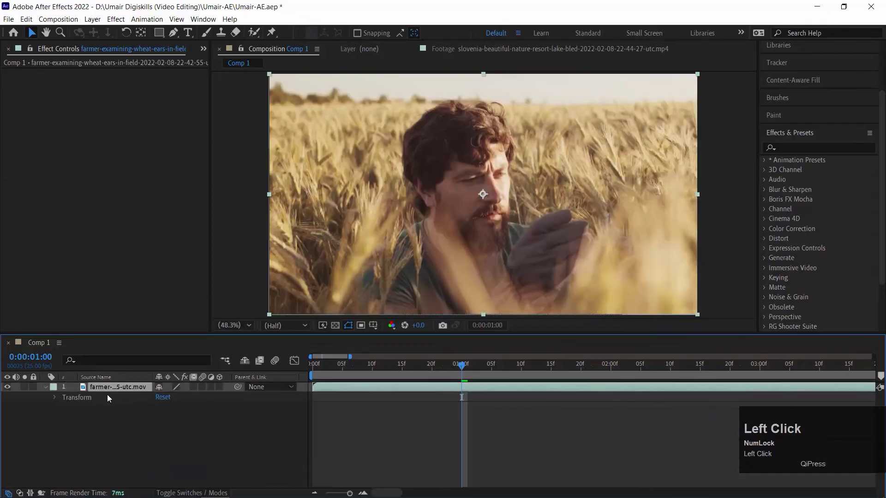
left_click(132, 439)
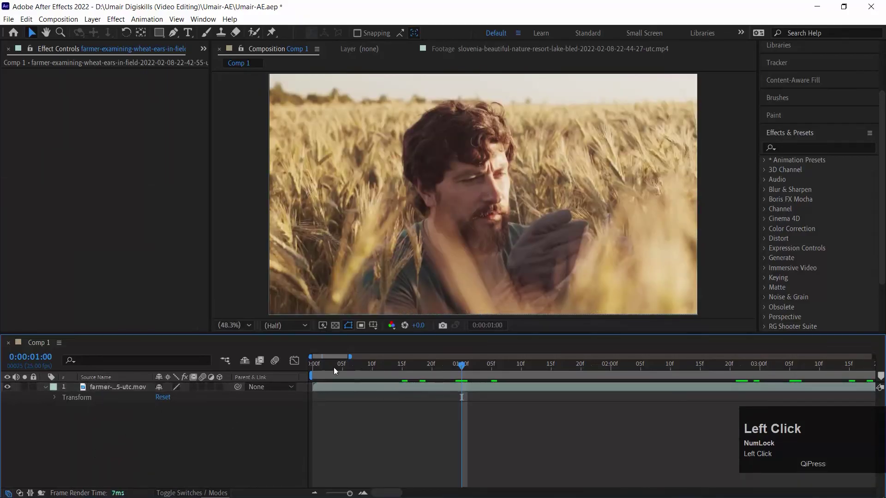
left_click_drag(333, 365, 252, 369)
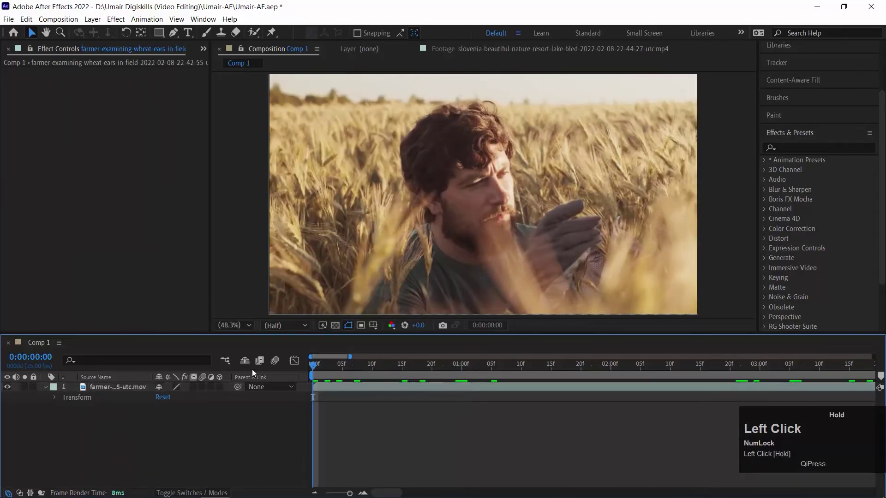
left_click(115, 21)
left_click(146, 464)
left_click(101, 383)
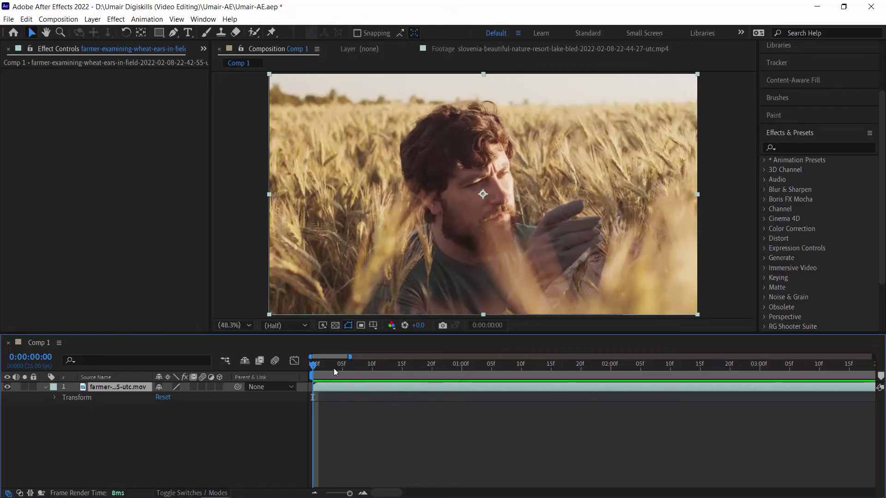
Search the effects for "glass" and apply CC Glass from the Stylize category to the farmer clip
left_click_drag(349, 357, 514, 356)
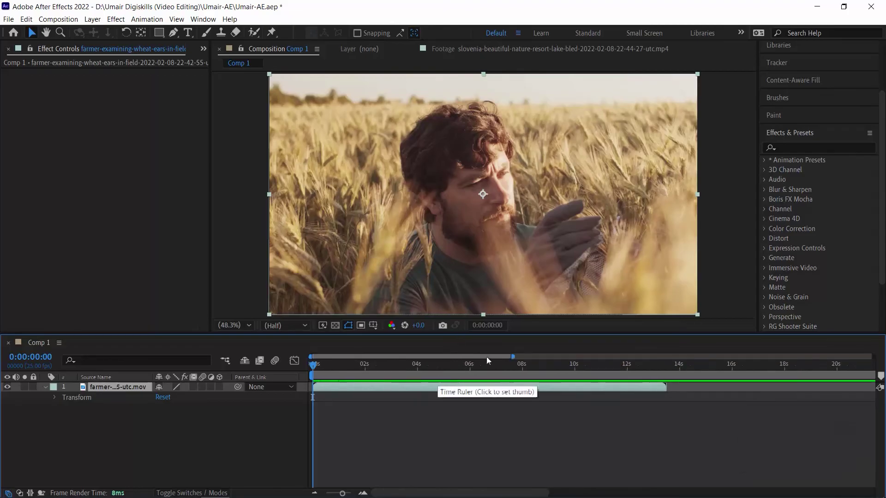
left_click_drag(513, 357, 460, 359)
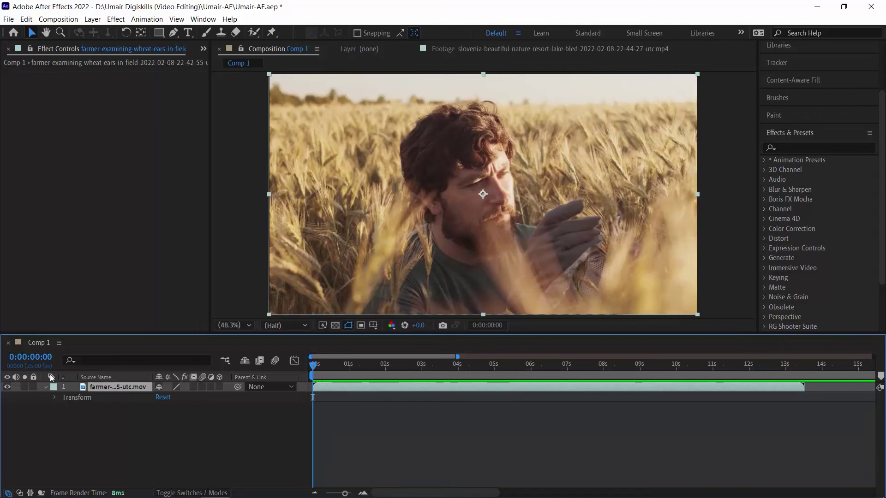
key("ctrl+z")
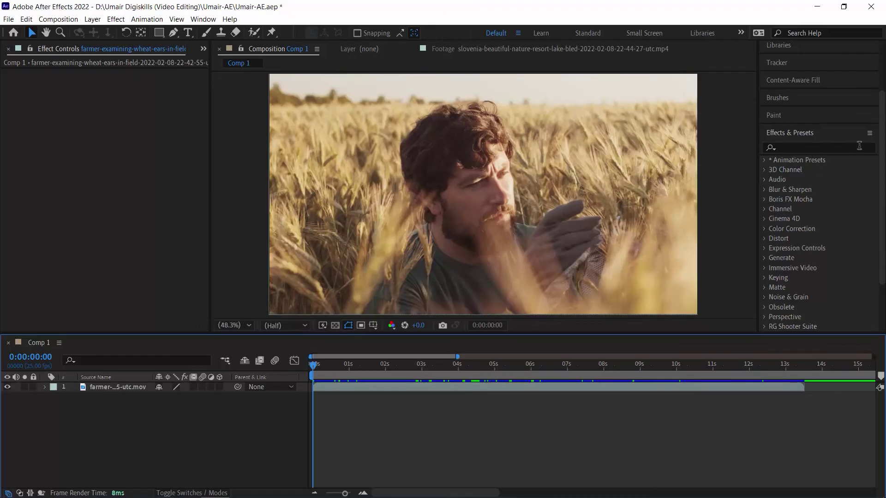
left_click(813, 148)
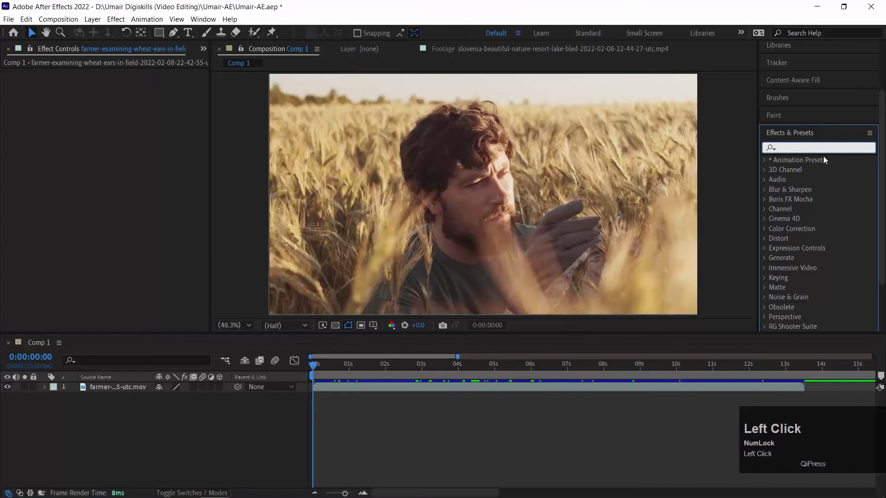
type("glass")
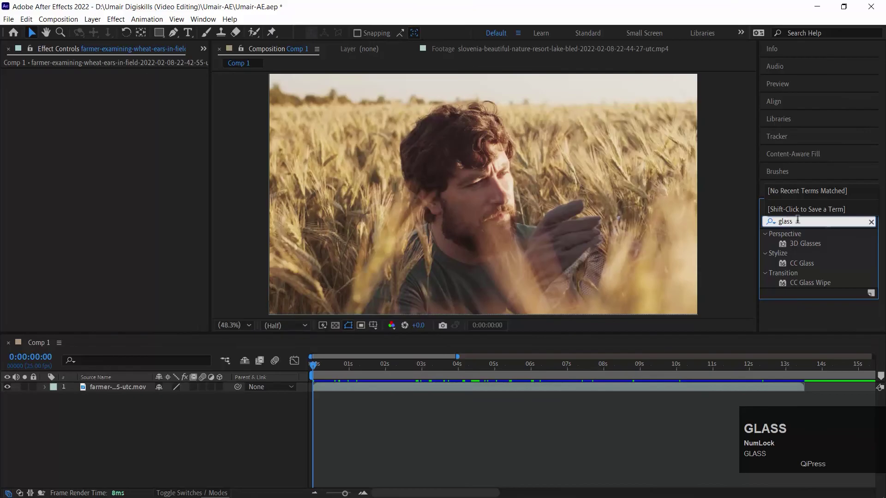
left_click(798, 264)
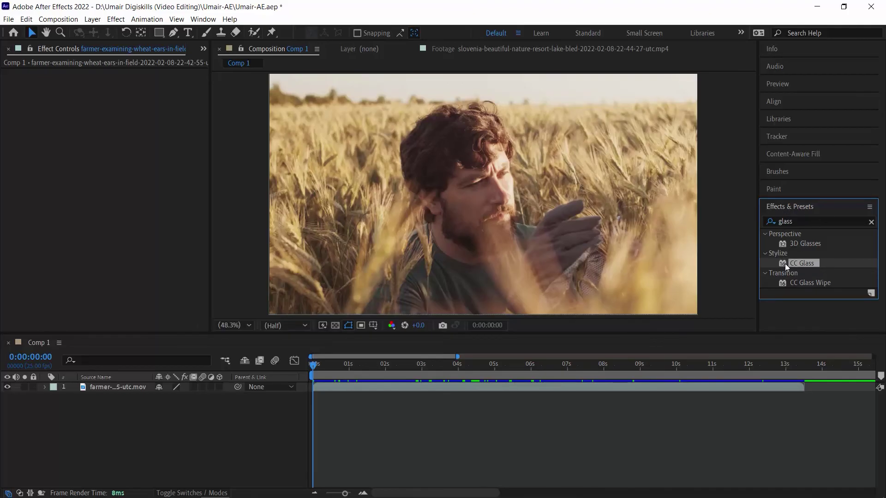
left_click_drag(784, 263, 111, 386)
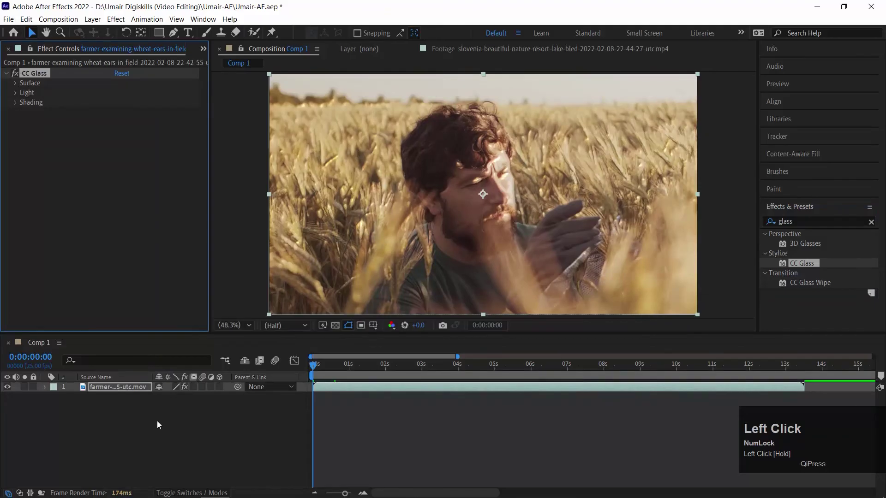
Expand CC Glass in the timeline and toggle the effect off and on to compare its look on the clip
left_click(44, 387)
left_click(54, 398)
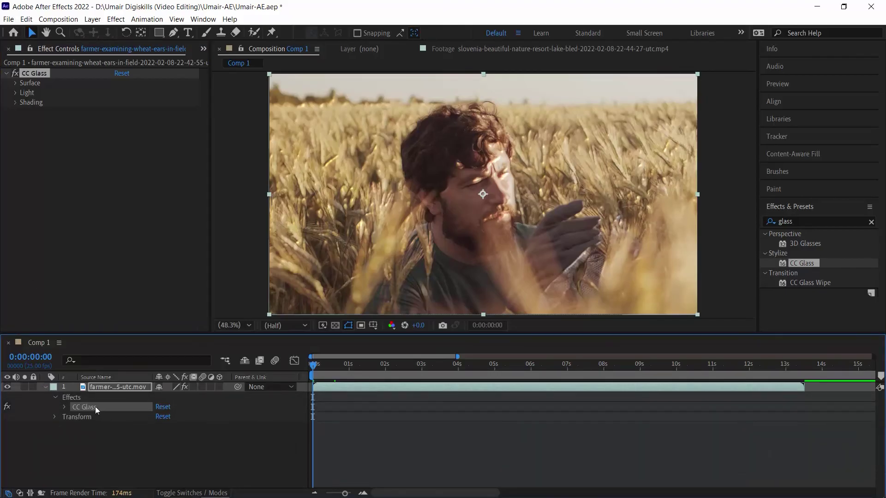
left_click(65, 407)
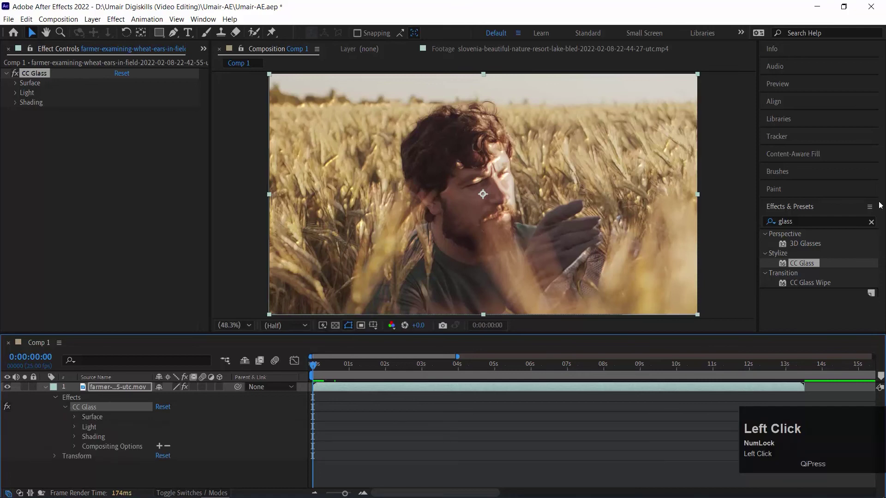
left_click(7, 406)
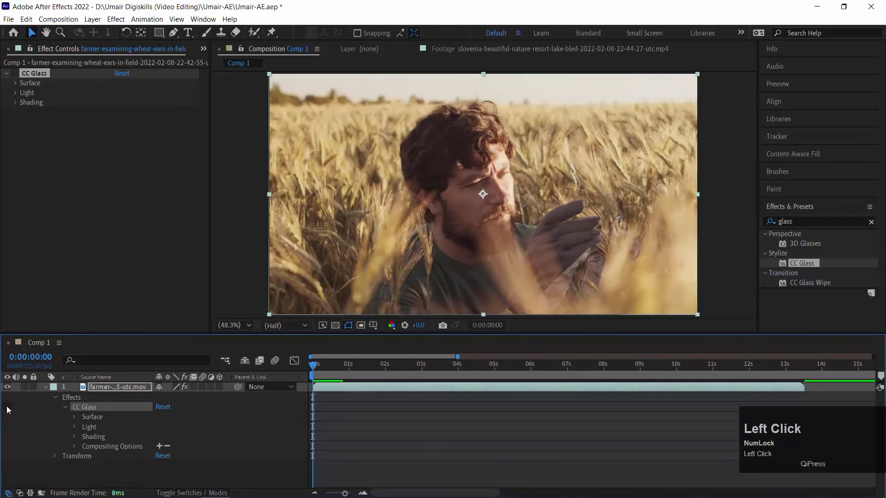
left_click(7, 406)
left_click(6, 407)
left_click(7, 407)
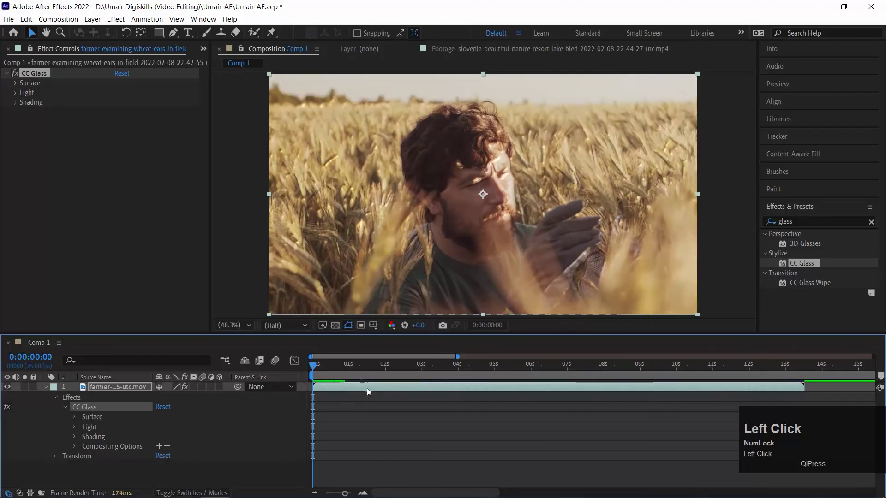
Expand CC Glass's Surface properties and enable keyframing for Property and Softness at 0:00:00:00
left_click_drag(316, 369, 236, 351)
left_click(74, 416)
left_click(94, 439)
left_click(94, 445)
Keyframe CC Glass's Softness at 0:00:01:18 as 45.6 and set Height to 100.0
left_click_drag(336, 368, 376, 367)
left_click_drag(162, 445, 455, 438)
left_click_drag(378, 381, 325, 365)
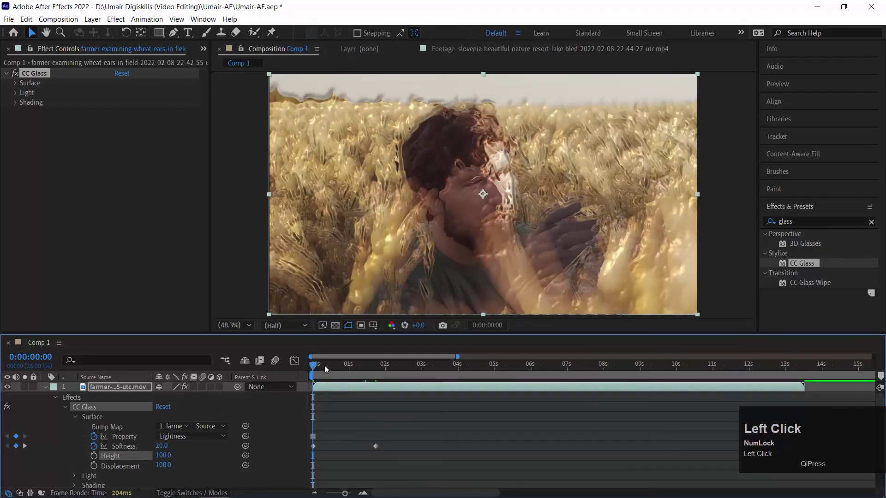
left_click(25, 446)
left_click_drag(161, 446, 370, 397)
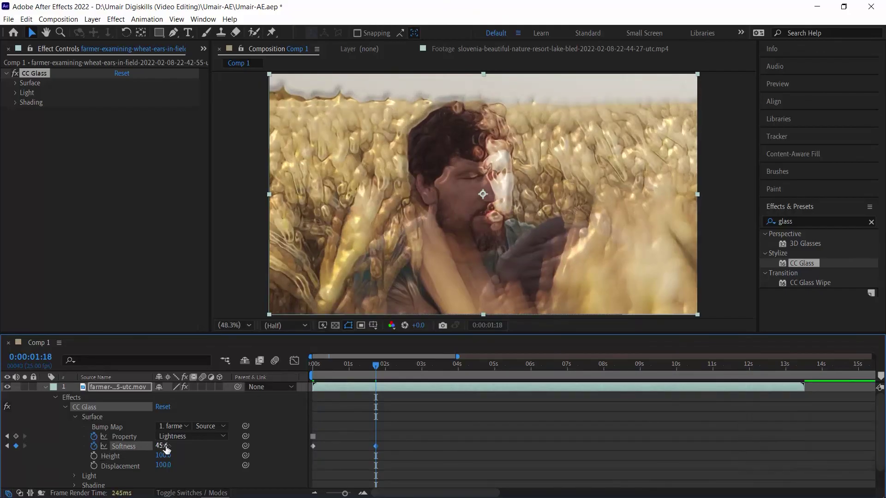
Preview the CC Glass Softness animation twice from 0:00:00:00 and stop the playback at 0:00:03:11
key("space")
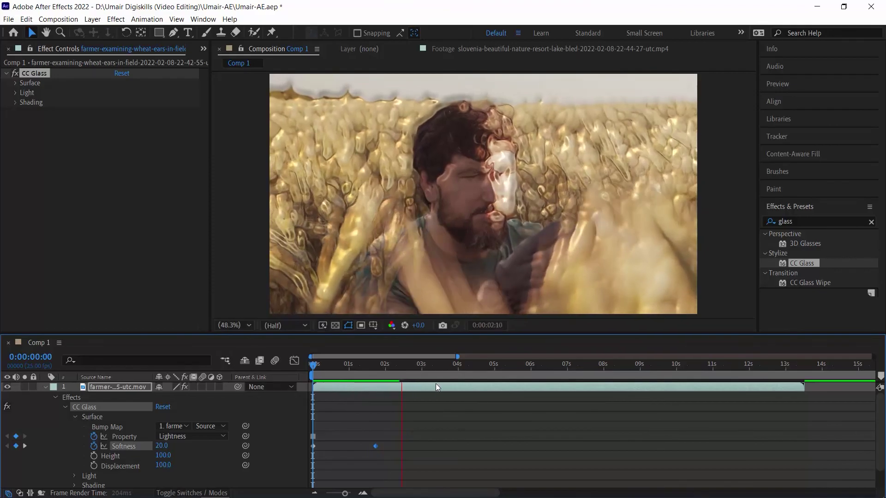
key("space")
left_click(347, 364)
left_click(313, 364)
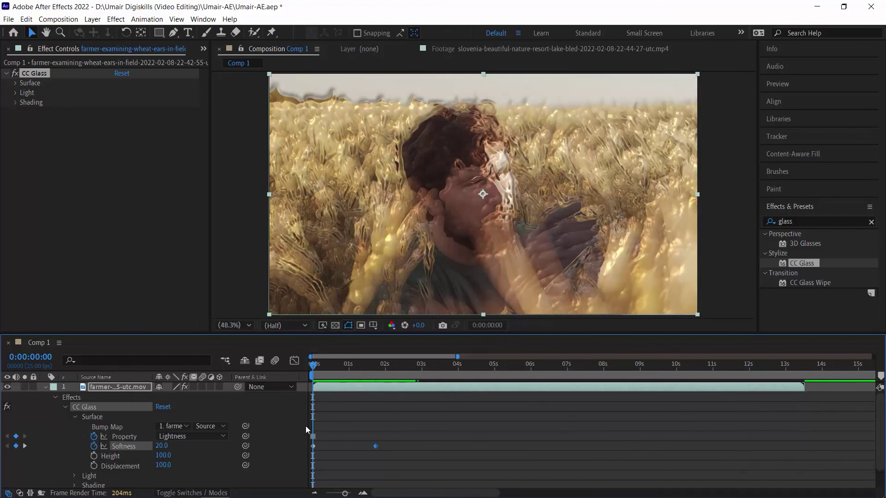
key("space")
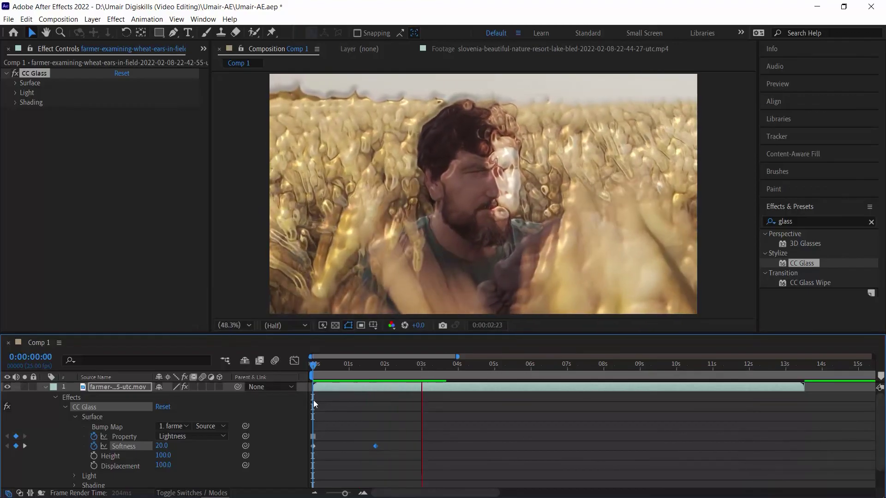
key("space")
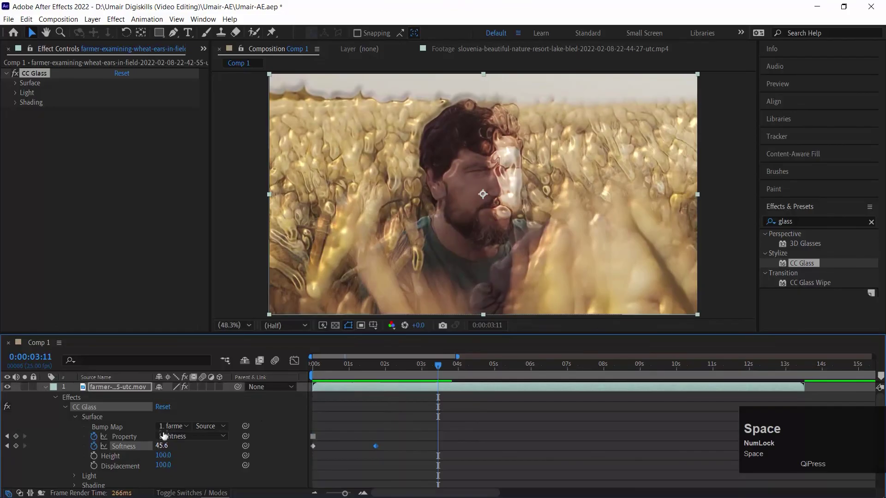
Reset CC Glass at 0:00:03:11, keyframe Softness there as 0.0, and enable keyframing for Height
left_click(164, 407)
left_click_drag(160, 446, 45, 446)
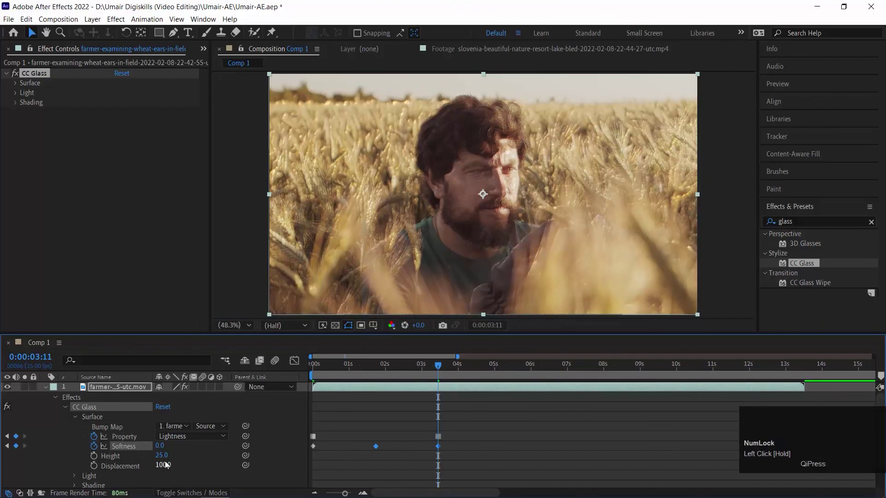
left_click(94, 455)
Add a Height keyframe of 25.0 at 0:00:01:18 and set the one at 0:00:03:11 to 0
left_click(7, 446)
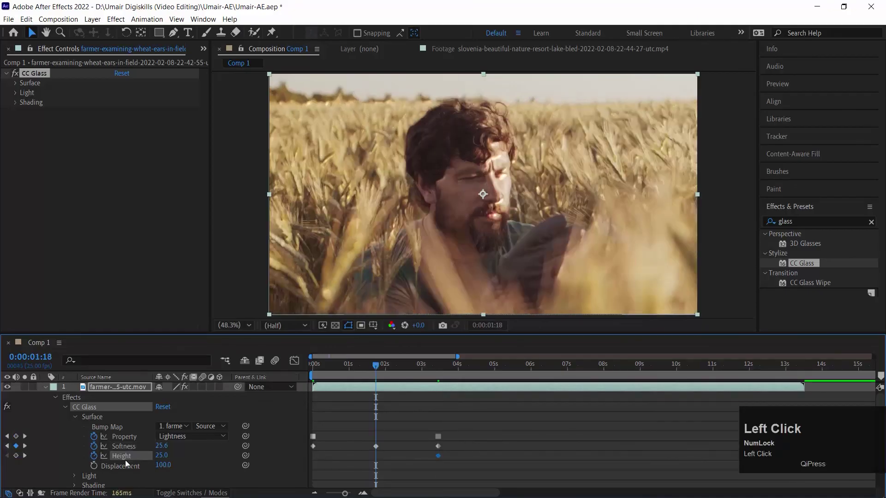
left_click(25, 455)
mouse_move(161, 455)
left_mouse_down()
mouse_move(138, 456)
mouse_move(171, 456)
left_mouse_up()
left_click(164, 456)
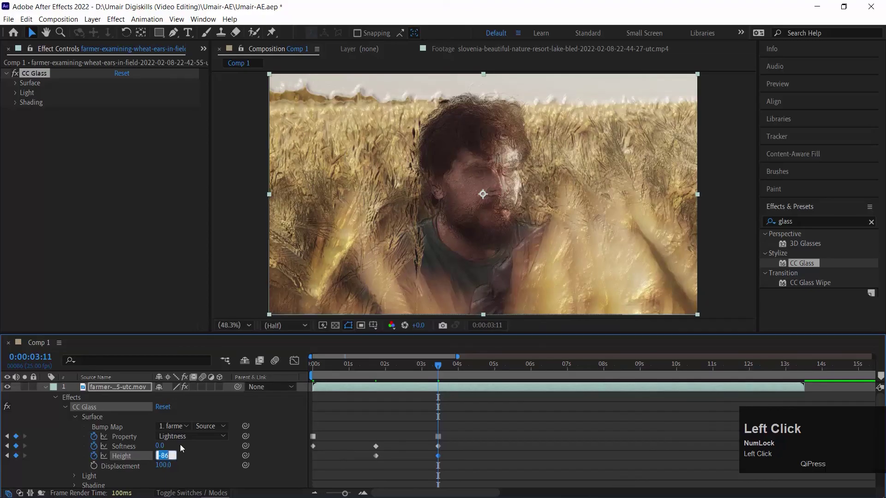
type("0")
key("Return")
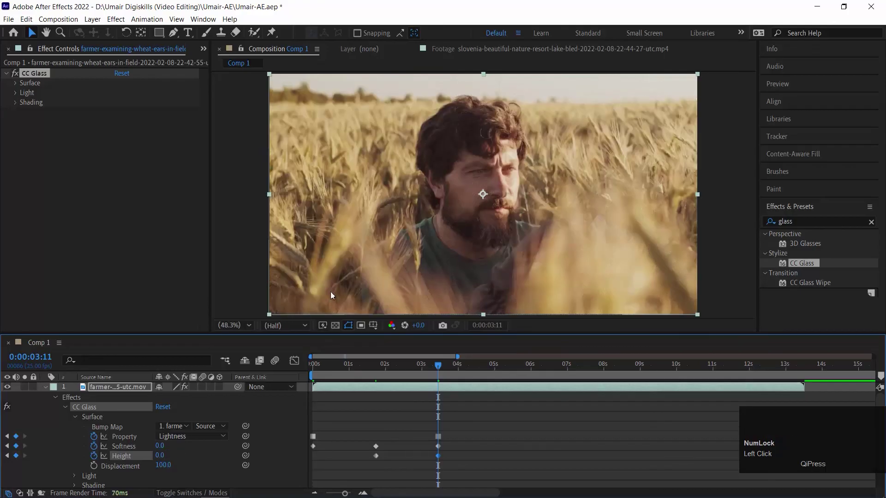
Preview the CC Glass Softness and Height animation twice from 0:00:00:00 and stop the playback
left_click(313, 364)
key("space")
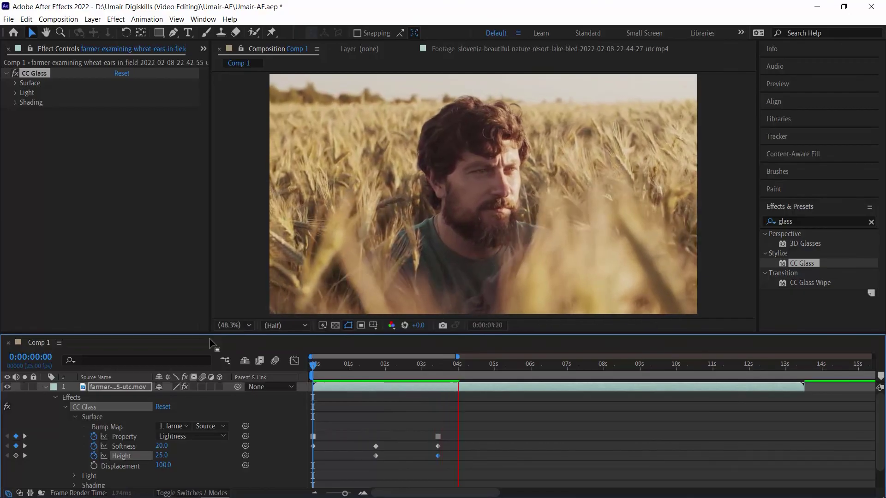
key("space")
left_click(259, 364)
key("space")
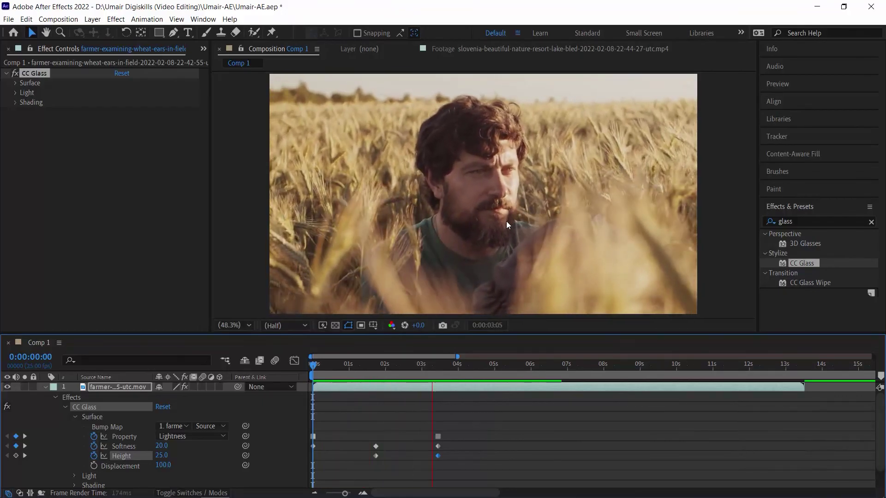
key("space")
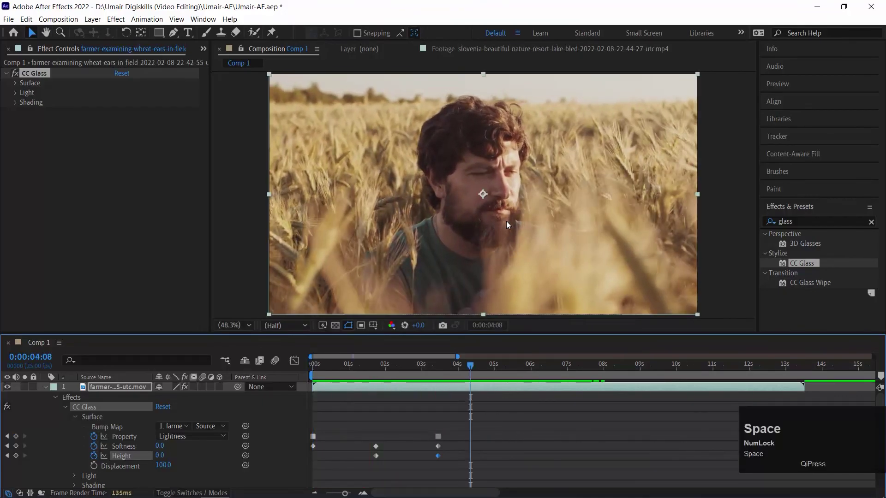